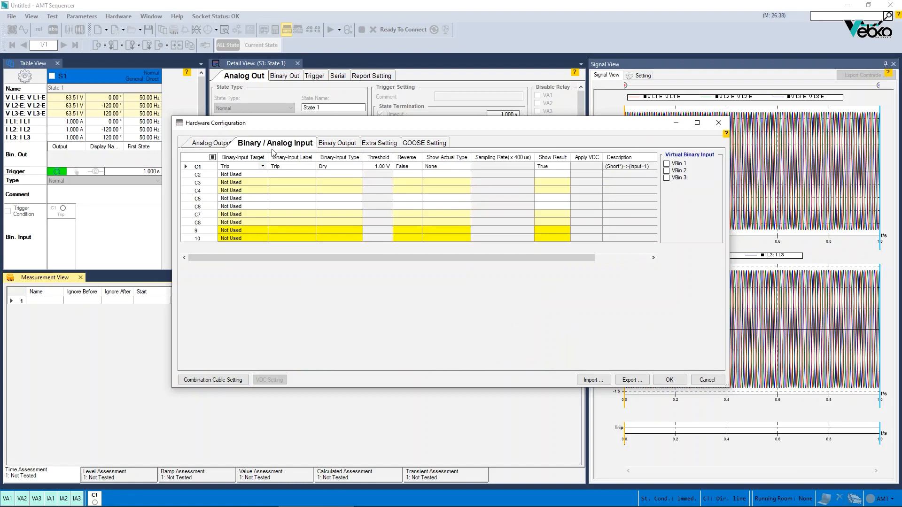
Set the Show Actual Type of binary input C1 to AC.
click(437, 166)
click(465, 166)
click(444, 184)
click(527, 166)
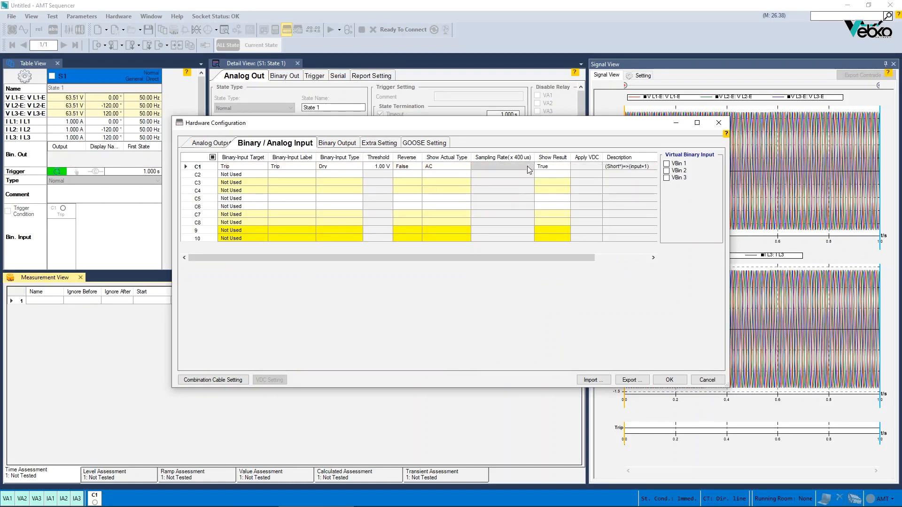
Set the Binary-Input Type of C1 to Wet Max 188 (V).
click(331, 167)
click(366, 166)
click(338, 174)
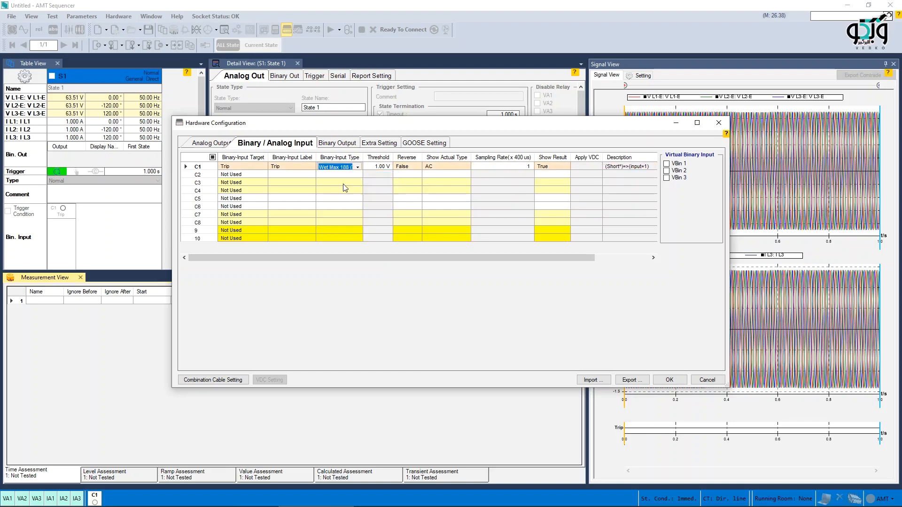
Switch C1's Show Actual Type to None and back to AC, and apply the hardware configuration.
click(467, 173)
click(447, 168)
click(452, 182)
click(450, 169)
click(446, 176)
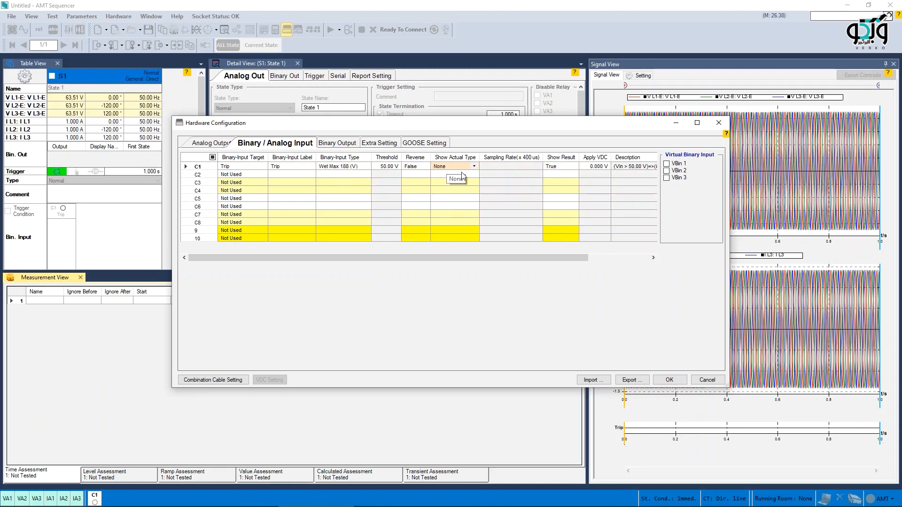
click(465, 168)
click(462, 183)
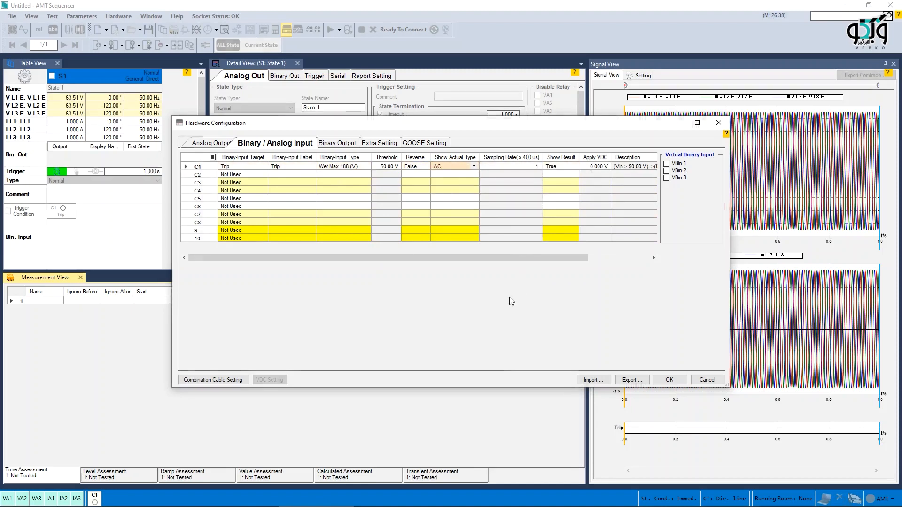
key(Return)
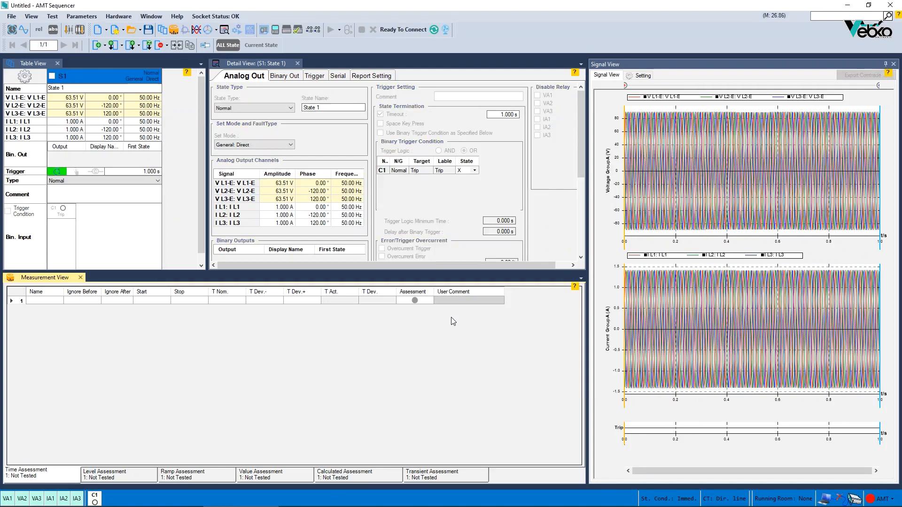
Add a block under Custom in the General Test Object and give it a String parameter.
click(252, 148)
right_click(250, 150)
click(285, 179)
right_click(258, 156)
click(289, 196)
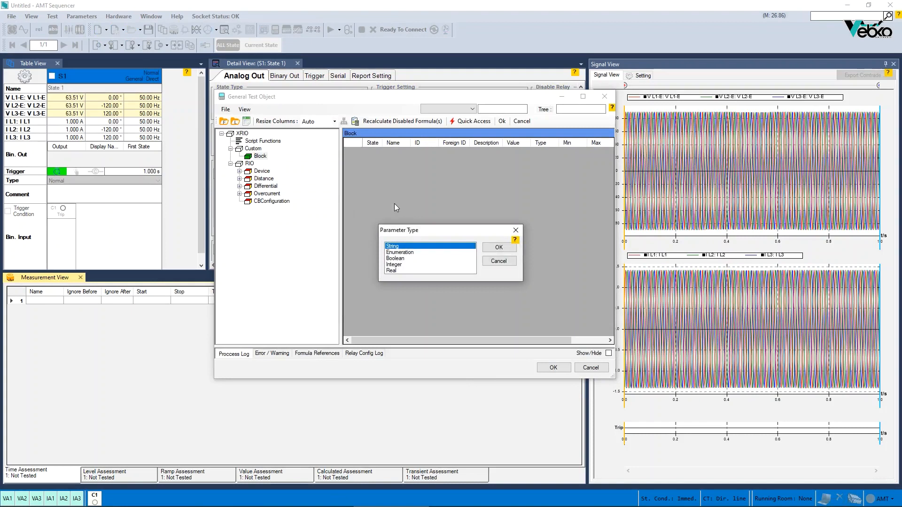
click(496, 239)
Try to enter Persian text as the new parameter's ID.
click(416, 151)
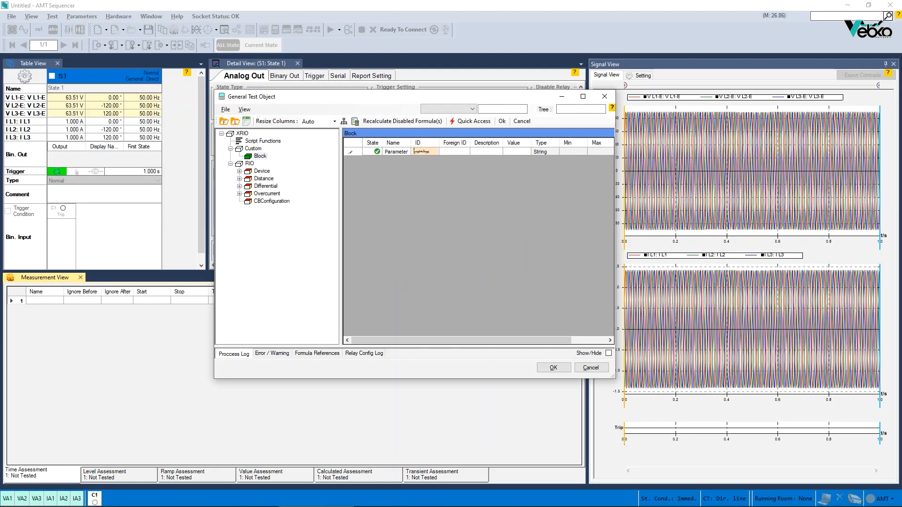
text(بیشمیب)
key(Return)
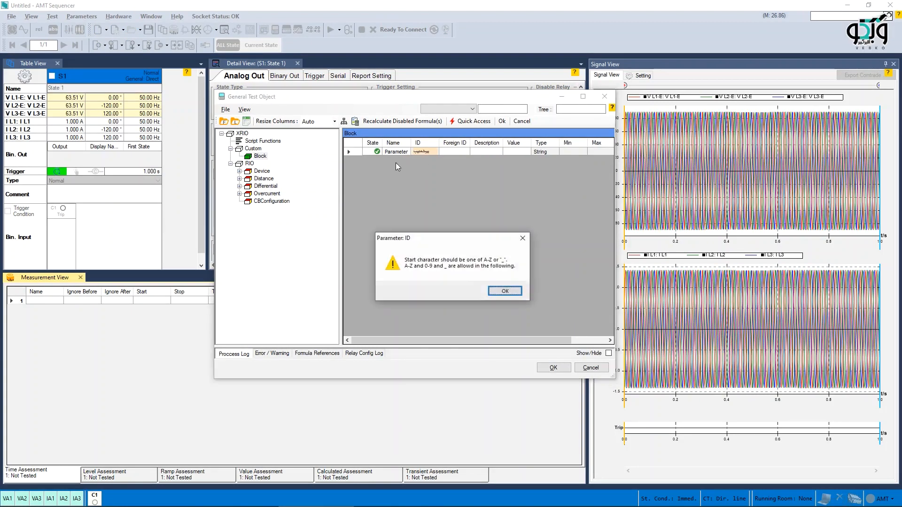
click(505, 291)
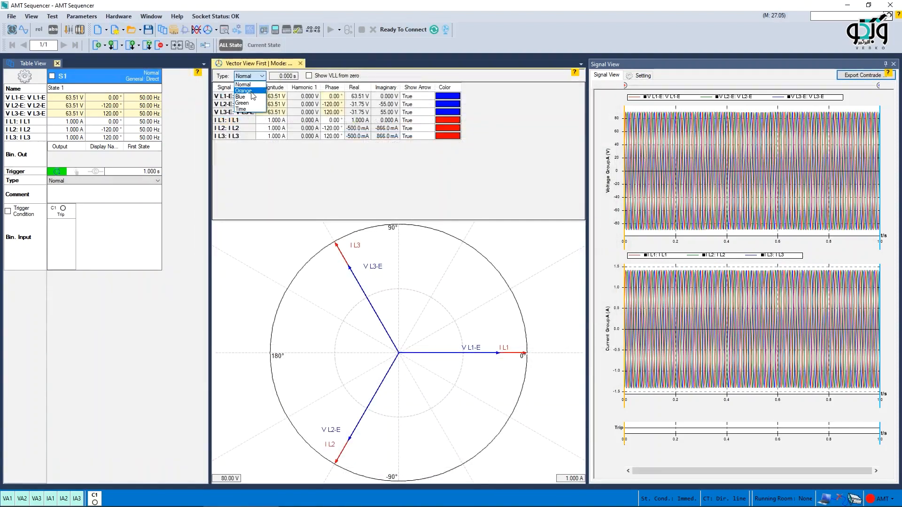
Set the vector view type to Orange and change the V L1-E vector's colour to yellow.
click(253, 91)
click(448, 123)
click(458, 122)
click(466, 186)
Edit the colour entries of the I L2 and V L1-E vectors in the vector table.
click(447, 154)
click(457, 154)
click(483, 198)
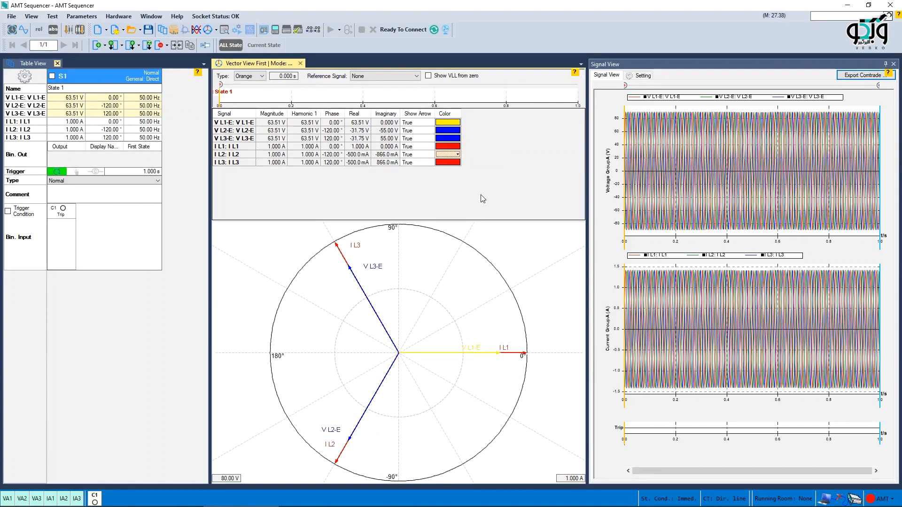
right_click(446, 123)
click(470, 126)
right_click(447, 154)
click(455, 161)
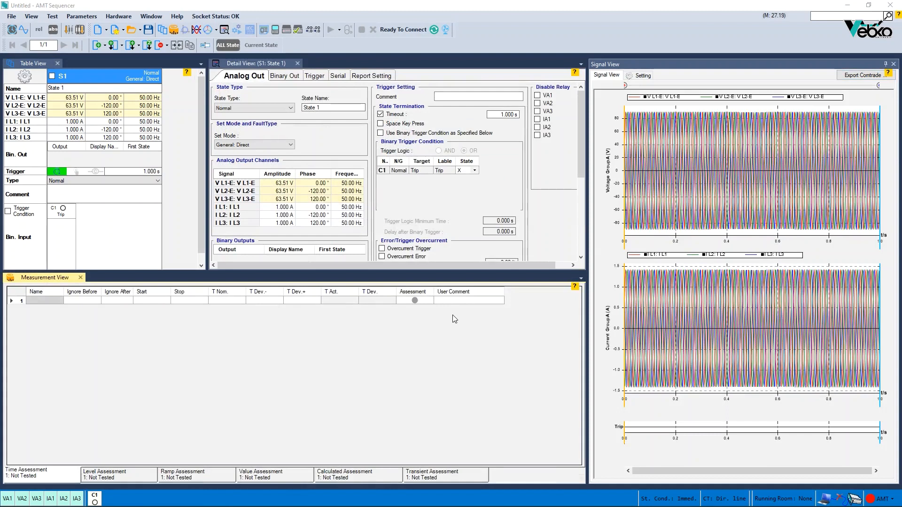
Assign Bin. in 4 as the target of binary input C5 in the hardware configuration.
key(ctrl+h)
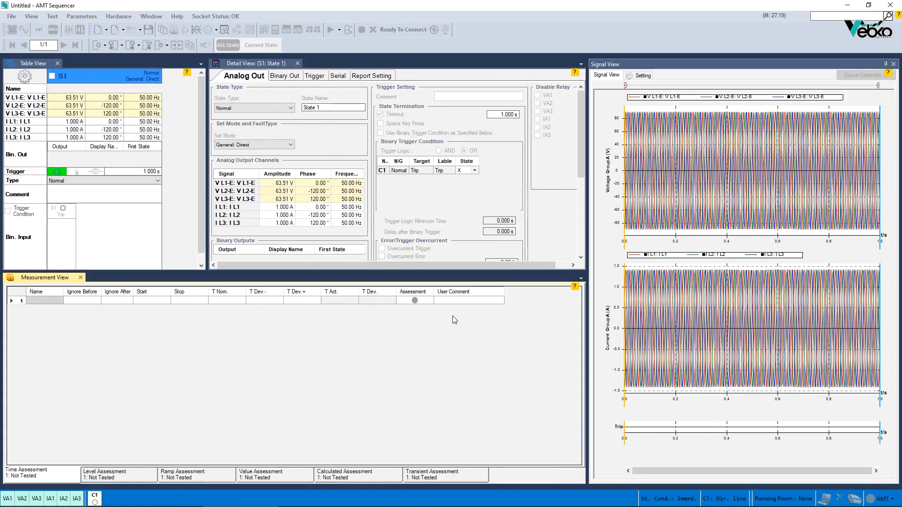
click(260, 144)
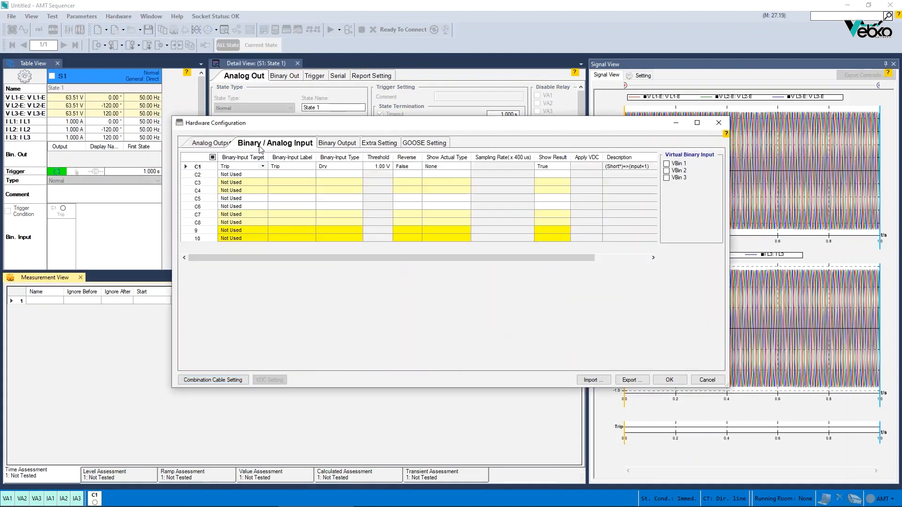
click(238, 199)
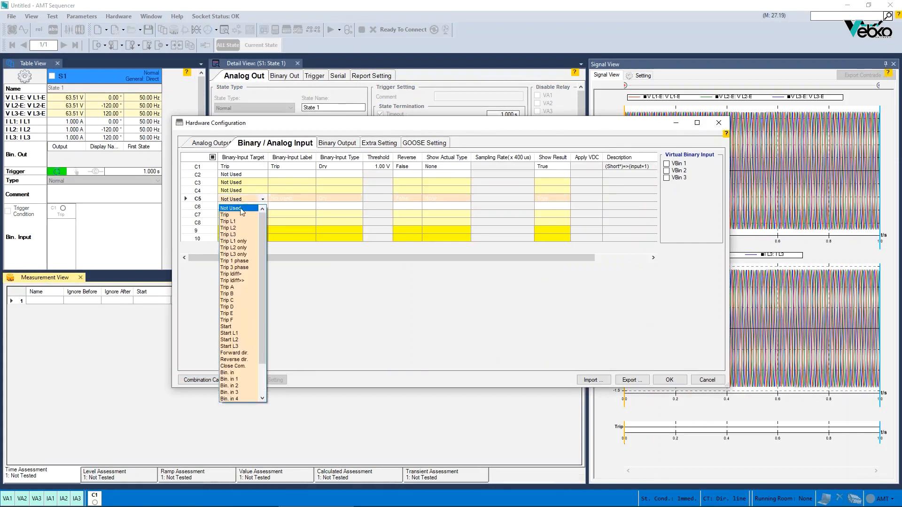
click(238, 399)
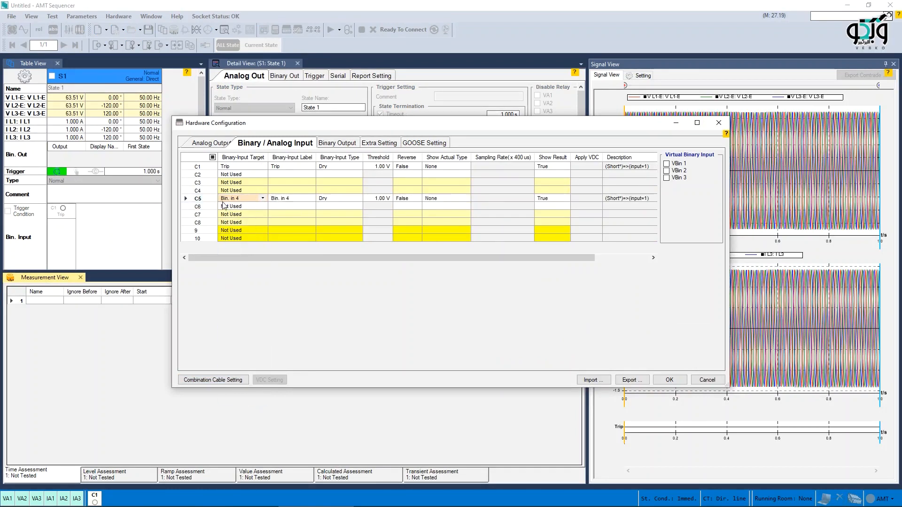
Reset C5 to Not Used, and assign default targets to all binary inputs before clearing them all.
double_click(201, 202)
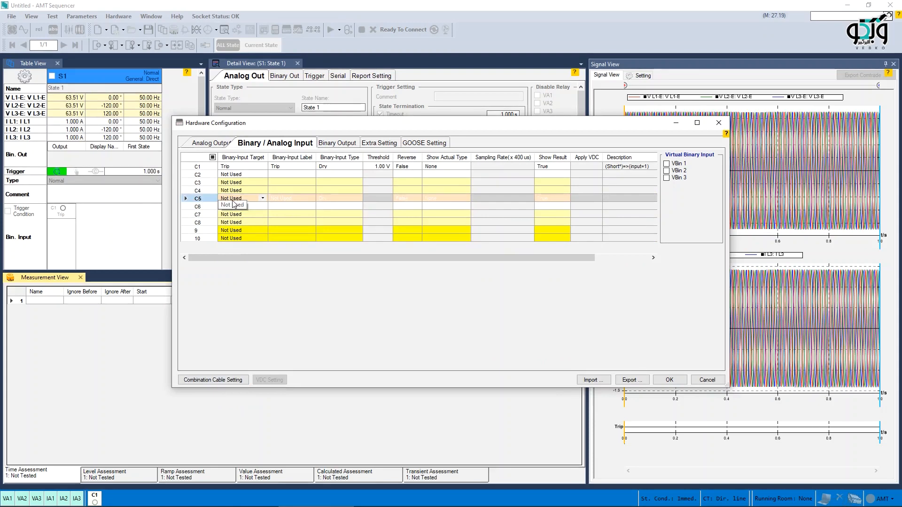
click(212, 158)
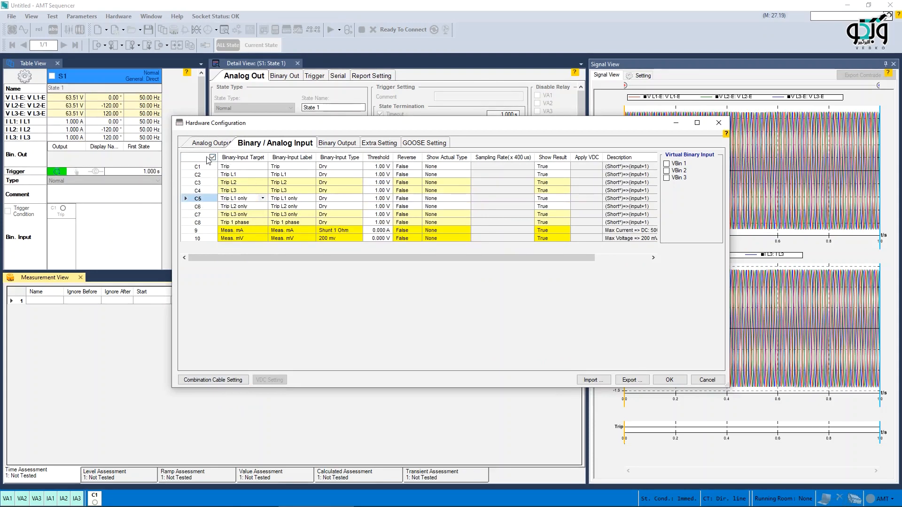
click(212, 158)
Assign CB aux. L1 to binary output 2 and CB aux. L2 to binary output 4.
click(331, 145)
click(221, 178)
click(221, 176)
click(228, 235)
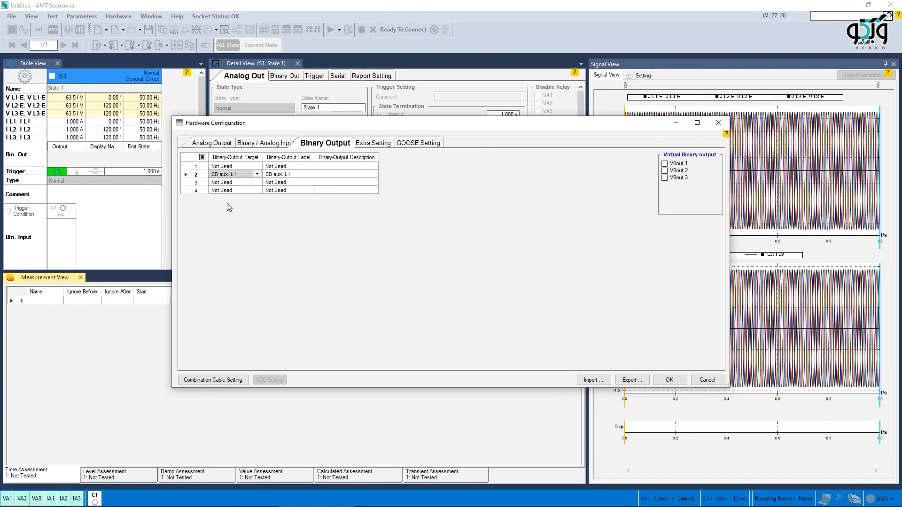
click(221, 191)
click(229, 257)
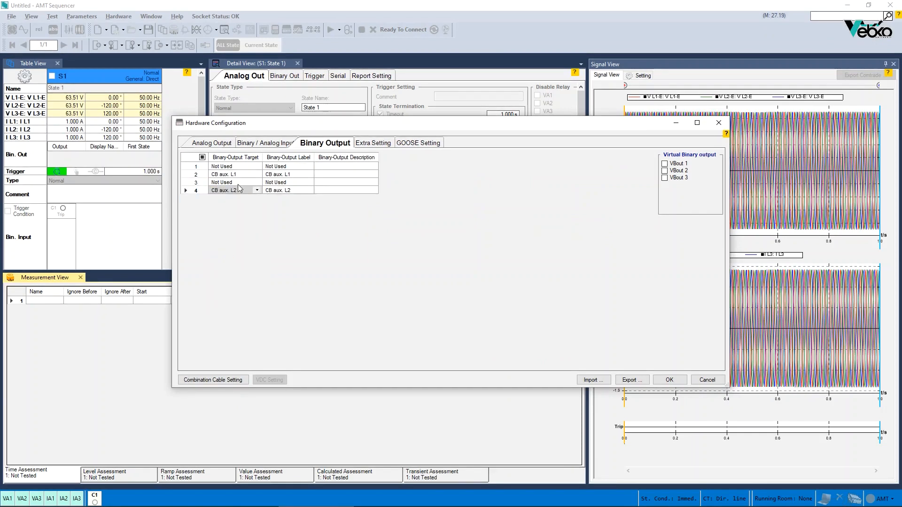
Clear binary output 2 and the remaining outputs to Not Used, and apply the hardware configuration.
click(193, 175)
key(Delete)
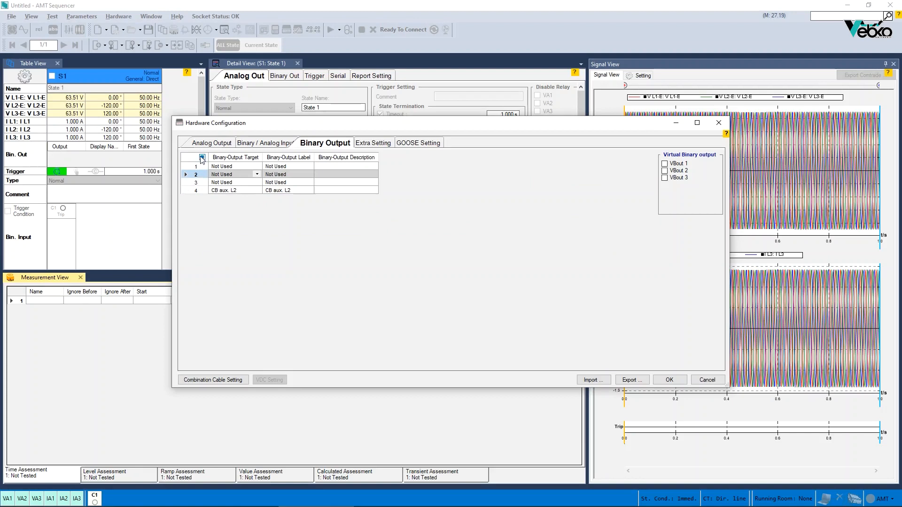
click(202, 158)
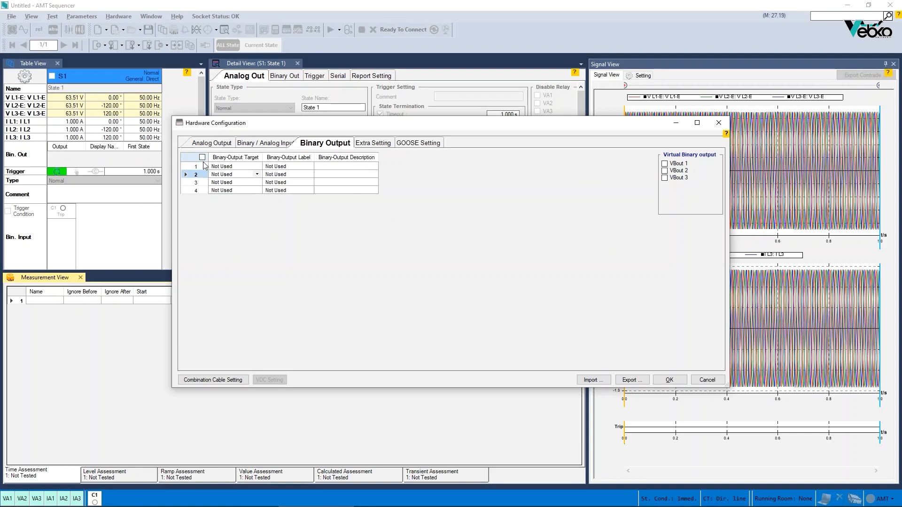
click(669, 380)
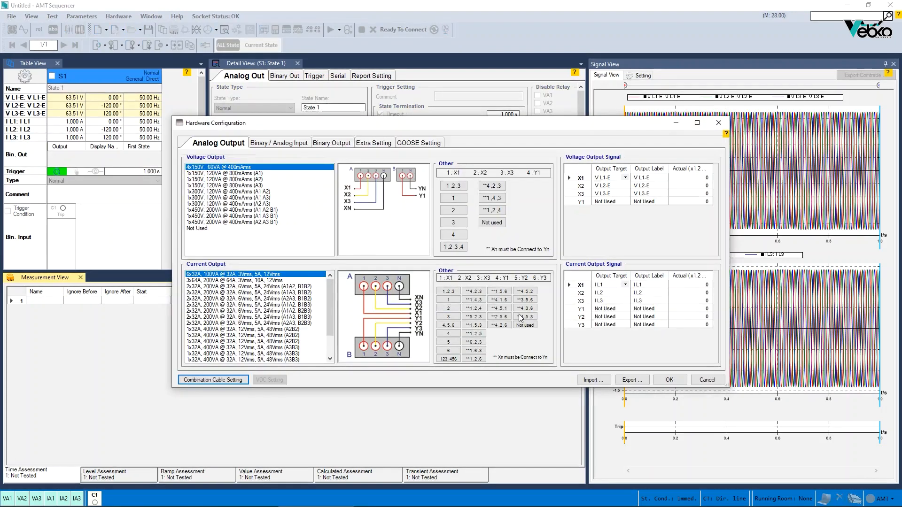
Try a 2x32A and a 1x32A current output configuration, and return to the 6x32A, 100VA one.
click(216, 286)
click(216, 348)
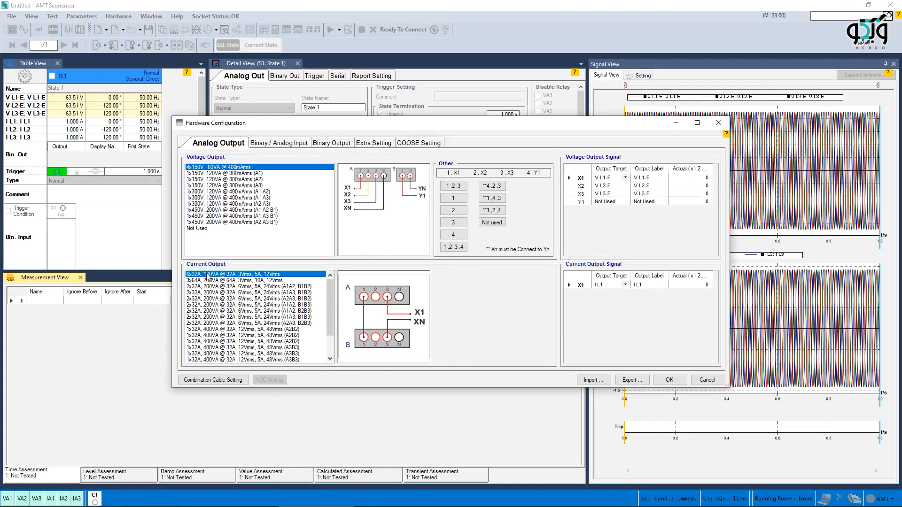
click(216, 274)
Assign all four voltage output signals, and switch both the voltage and current output signals to Not Used.
click(450, 247)
click(491, 222)
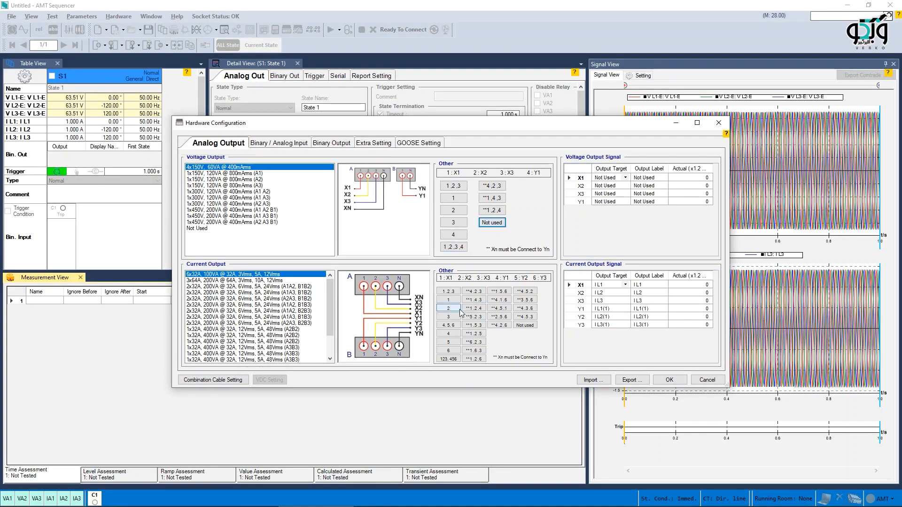
click(529, 327)
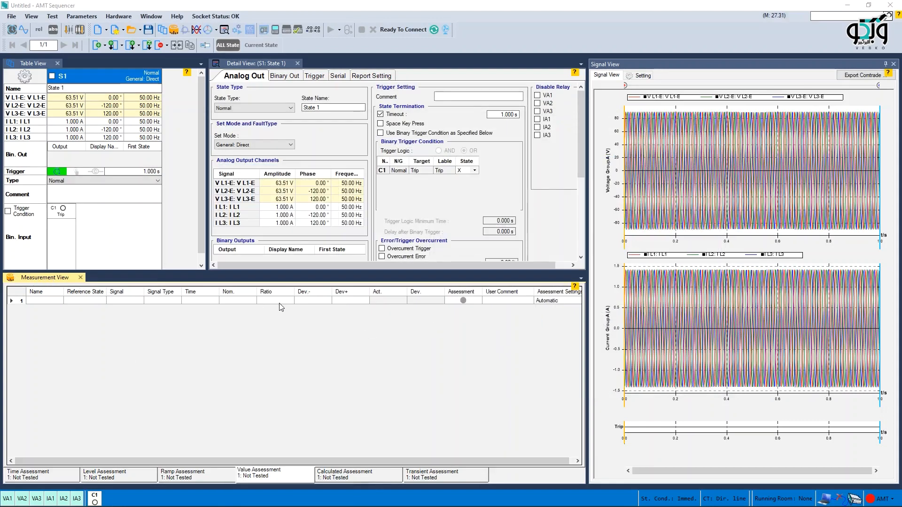
Set the Assessment Setting of the first value assessment row to Manual.
click(571, 303)
click(571, 302)
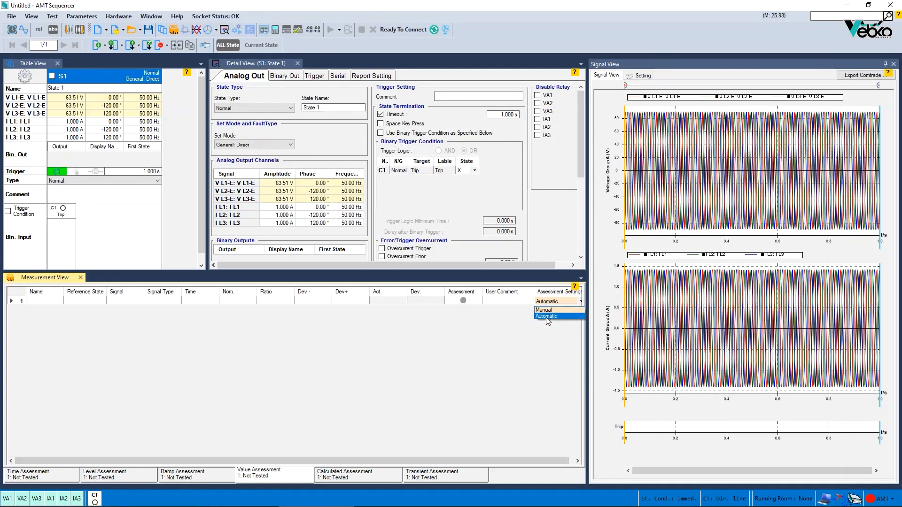
click(546, 317)
click(557, 304)
click(554, 311)
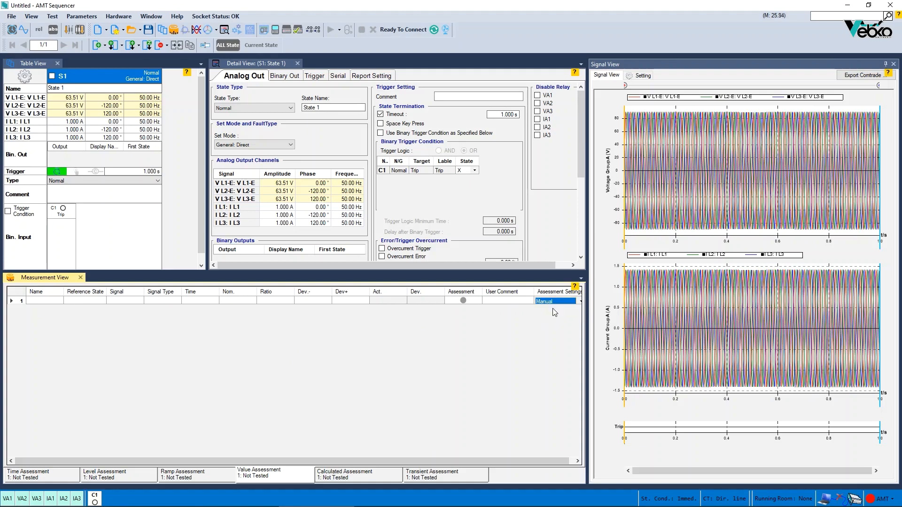
mouse_move(392, 304)
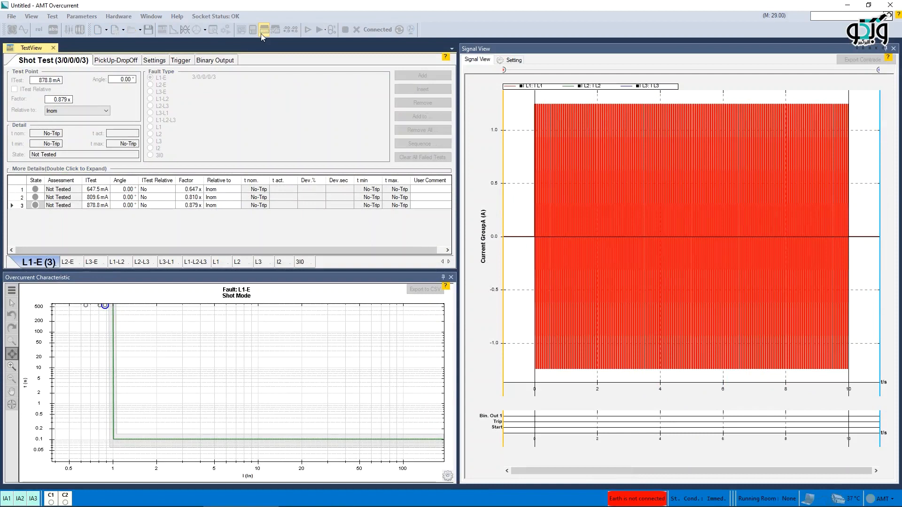
Open the extra hardware settings in AMT Overcurrent, accept the configuration, and start the shot test.
click(262, 34)
click(362, 143)
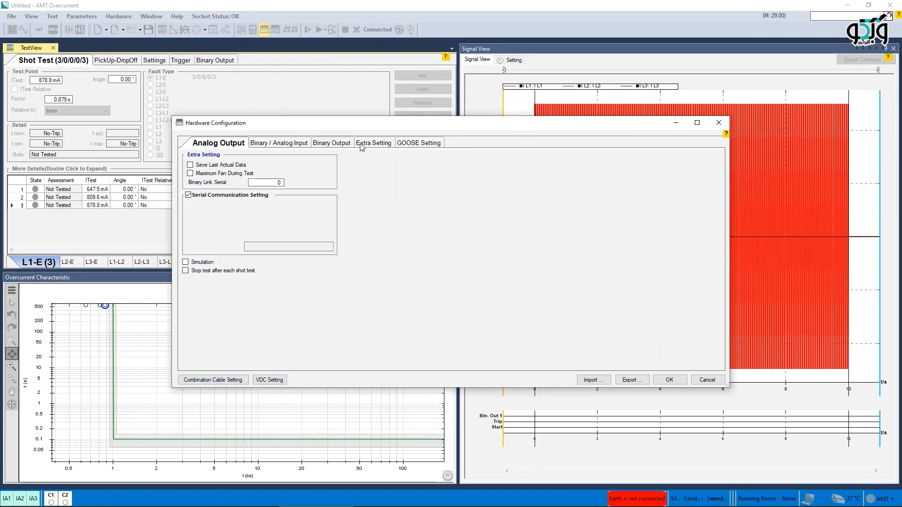
click(669, 379)
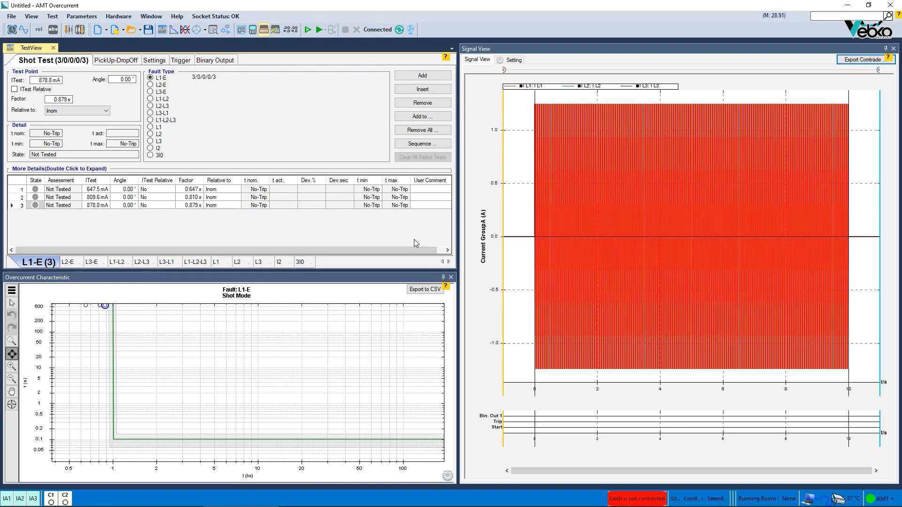
key(F5)
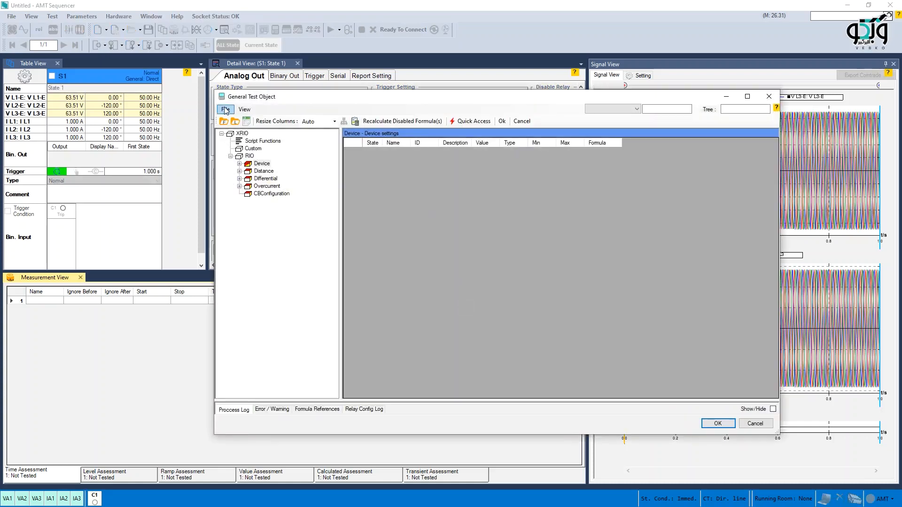
In AMT Sequencer's General Test Object, start loading relay settings with Schneider: *.CSV as the relay config type.
click(226, 108)
click(251, 184)
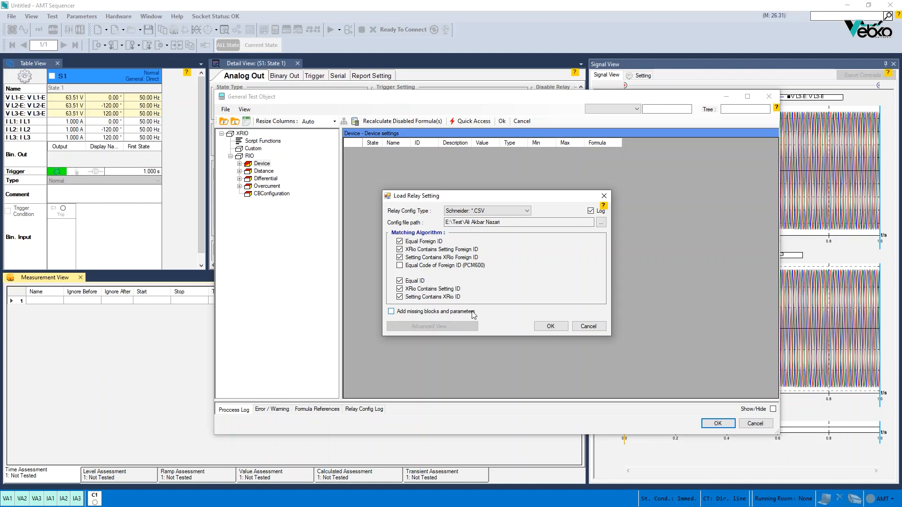
click(516, 212)
click(495, 235)
Choose P446.csv from the Desktop as the relay config file.
click(601, 223)
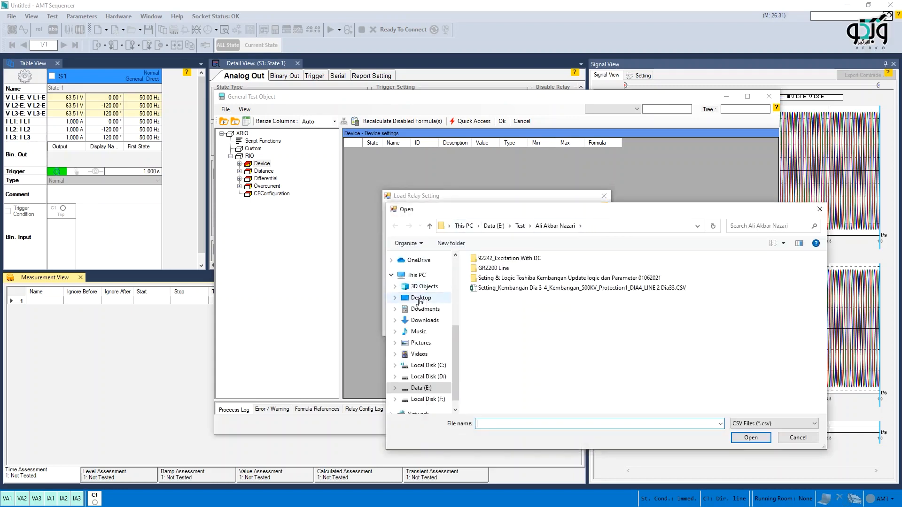
click(421, 298)
click(753, 291)
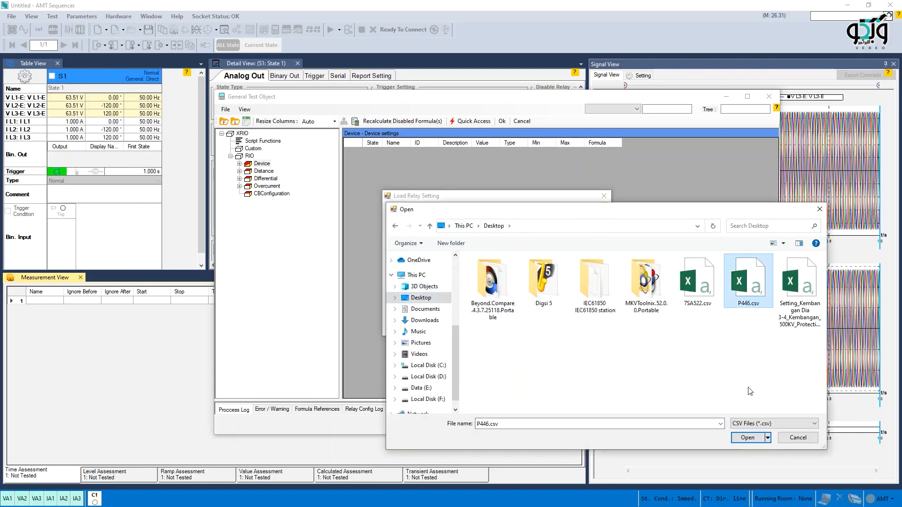
click(747, 438)
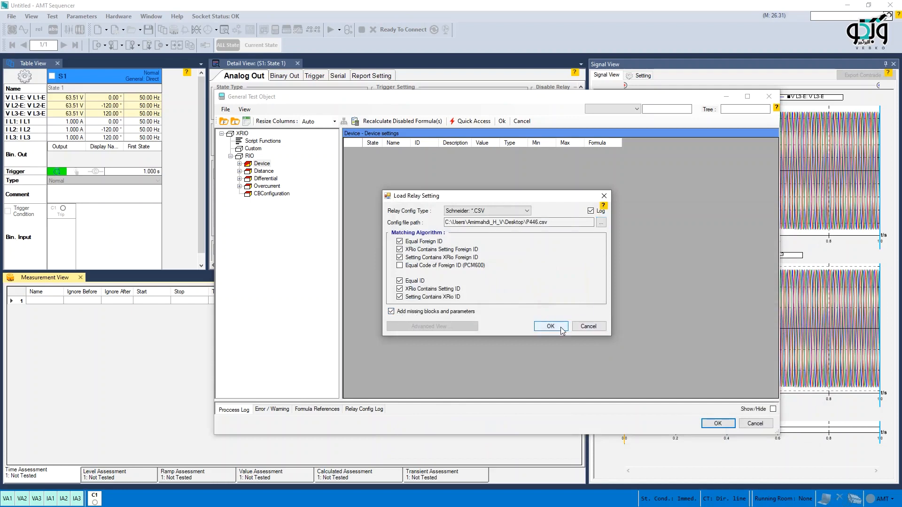
Import the P446.csv relay settings, review the Missing Parameters block under Custom, and cancel the test object changes.
click(560, 327)
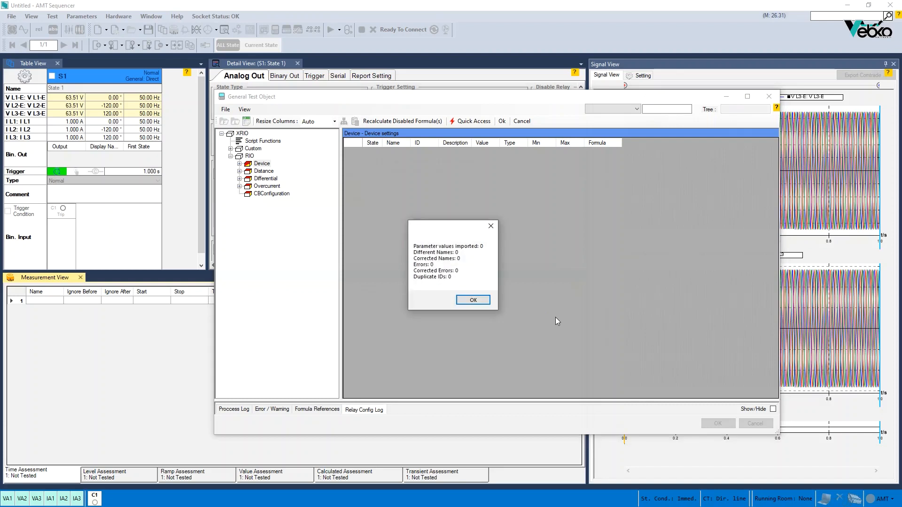
key(Return)
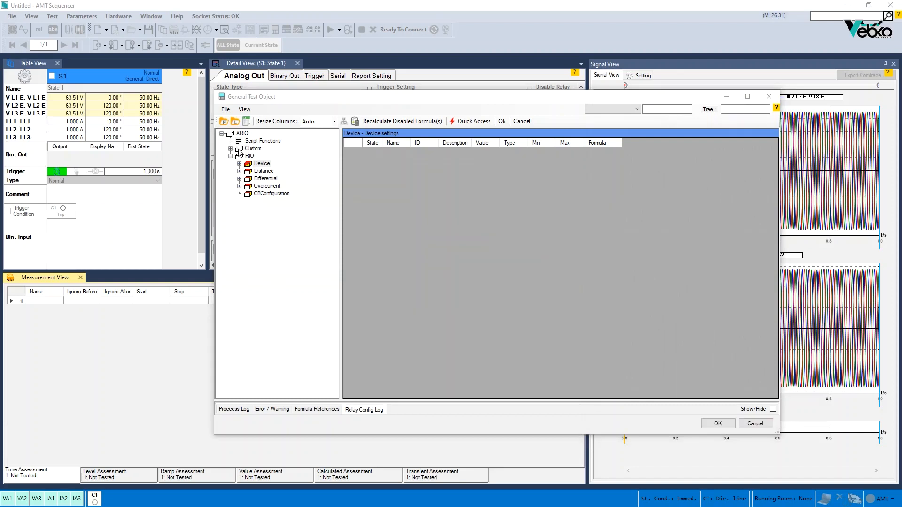
double_click(239, 148)
click(258, 156)
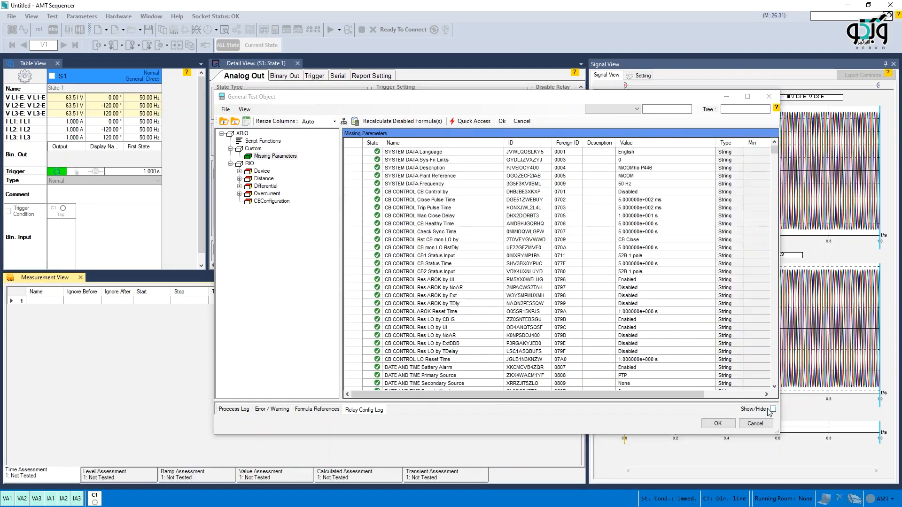
click(755, 424)
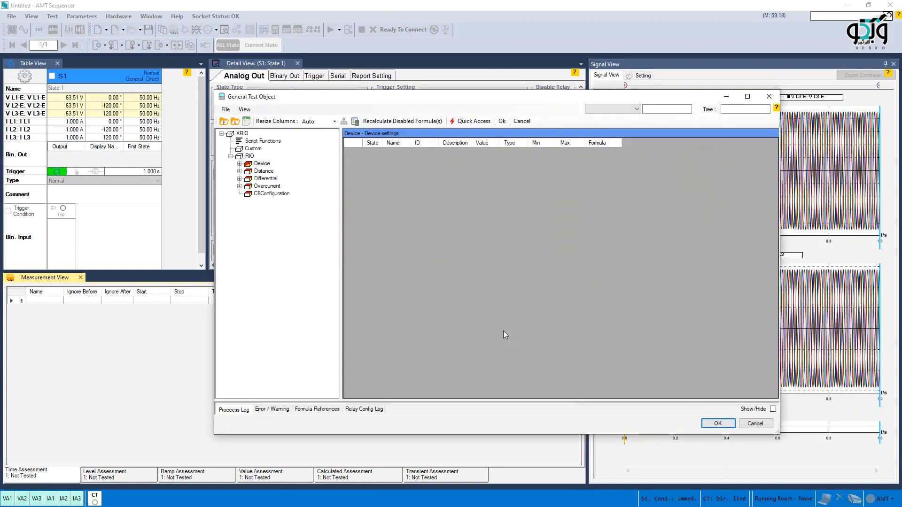
Start loading relay settings with TOSHIBA: *.CSV as the config type and Setting Contains XRio ID matching disabled.
click(225, 109)
click(248, 187)
click(484, 211)
click(472, 252)
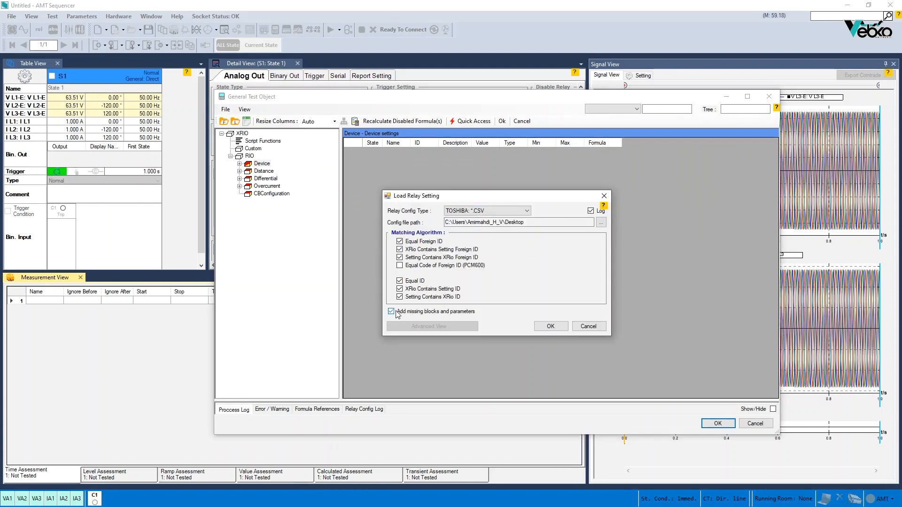
click(454, 301)
Import the relay settings from Setting_Kembangan Dia 3-4_Kembangan_500KV_Protection1_DIA4_LINE 2 Dia33.CSV on the Desktop.
click(602, 222)
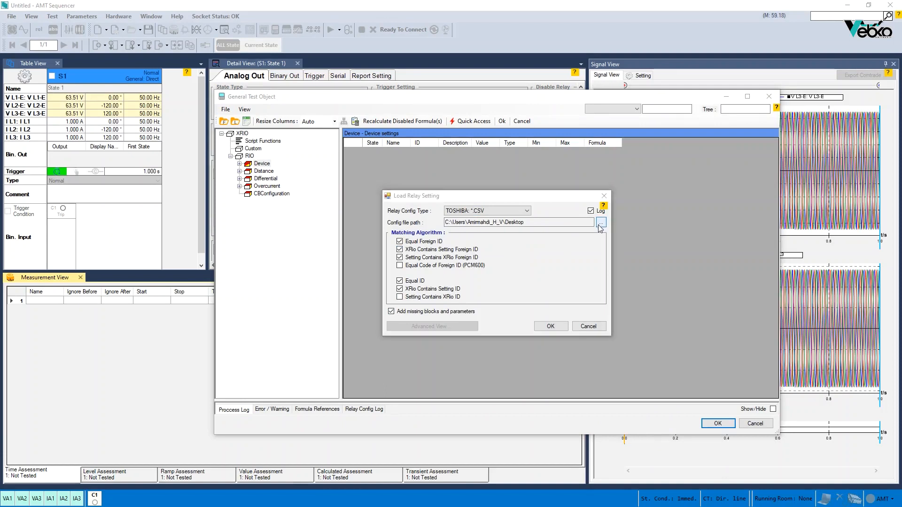
click(804, 288)
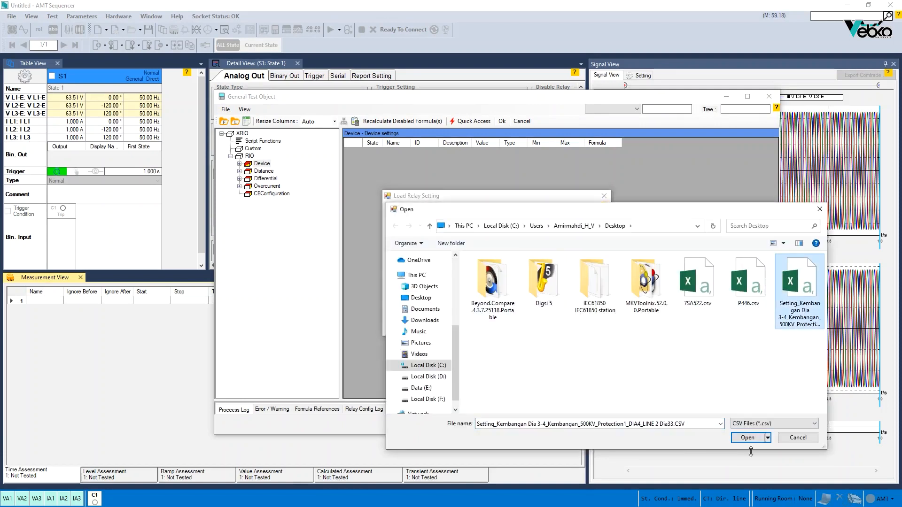
click(747, 437)
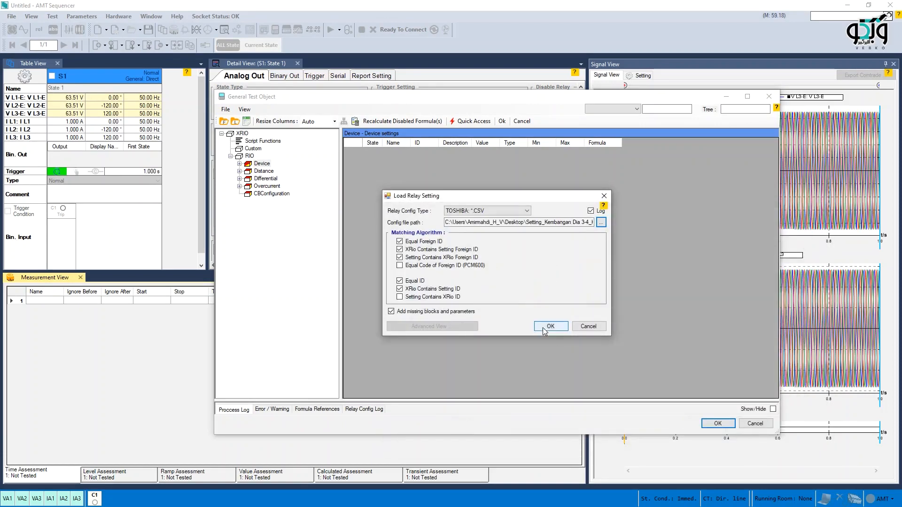
click(545, 330)
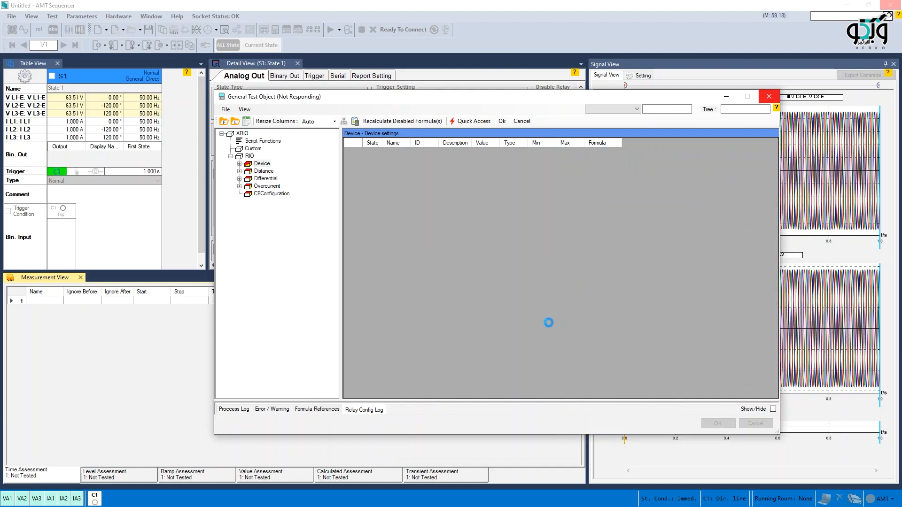
click(460, 298)
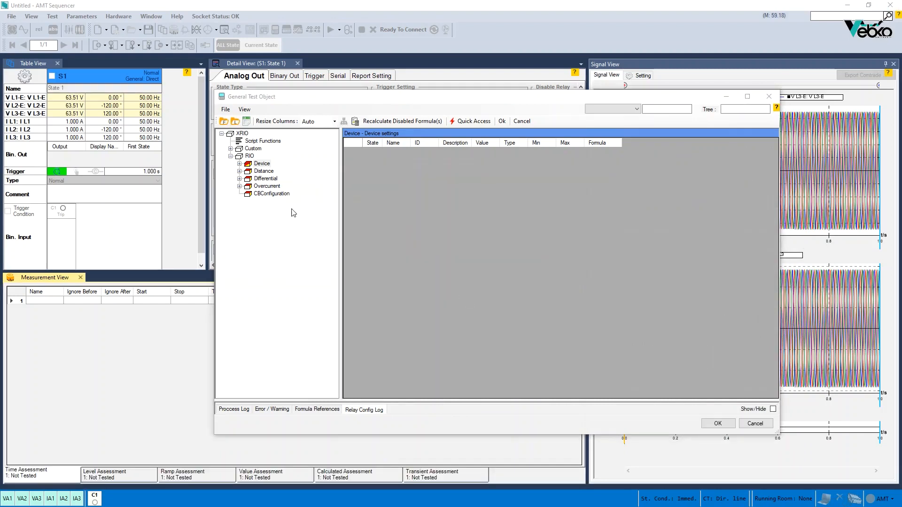
Examine the imported Fault Record parameters in the Record block of the Custom settings.
click(230, 149)
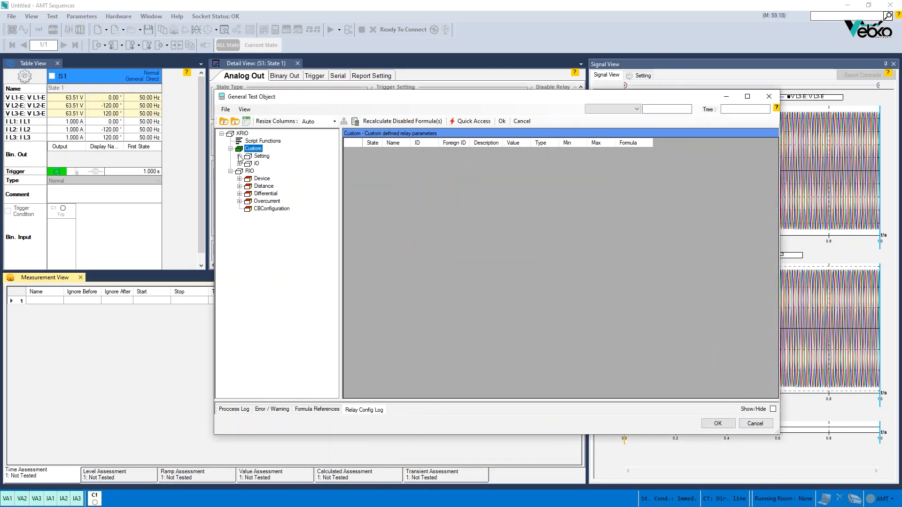
click(240, 156)
click(254, 165)
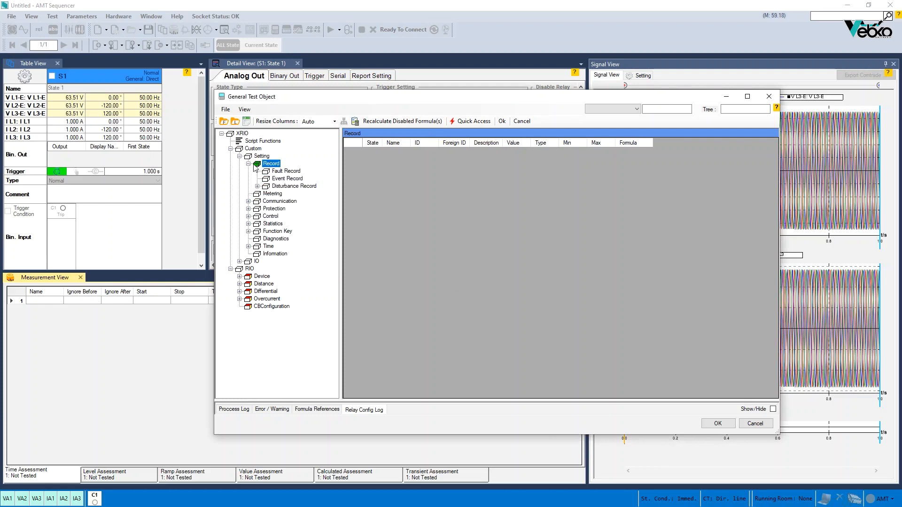
click(287, 172)
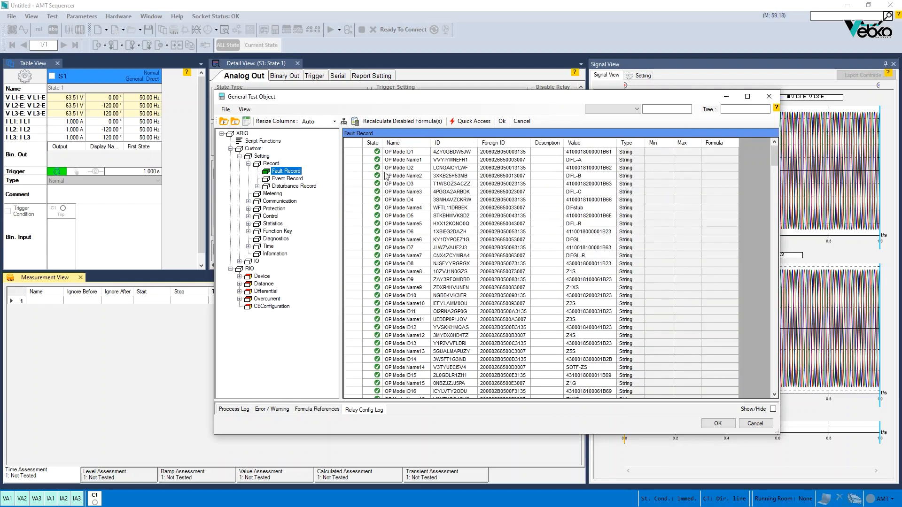
scroll(422, 311, down, 2)
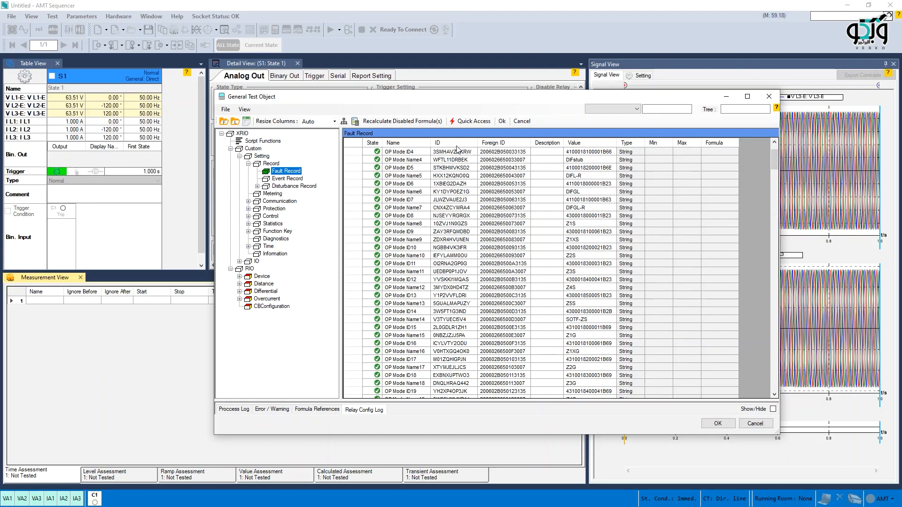
click(354, 155)
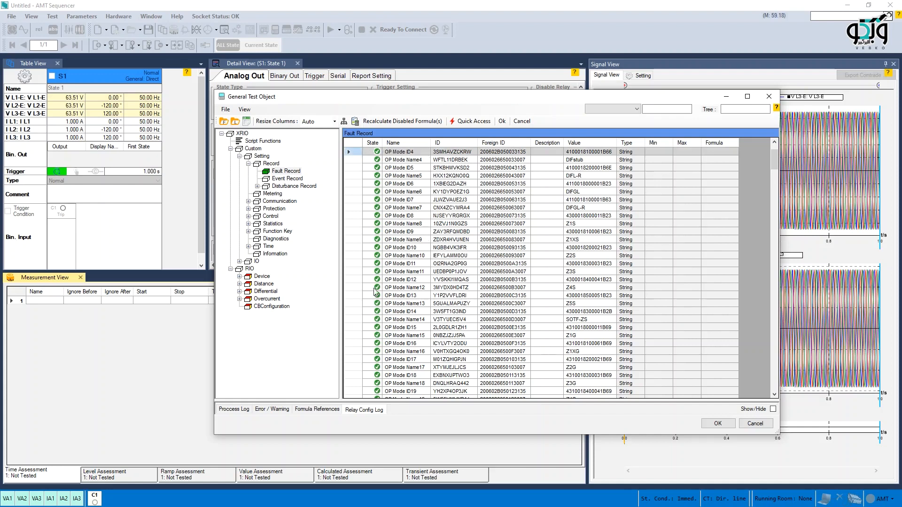
click(358, 289)
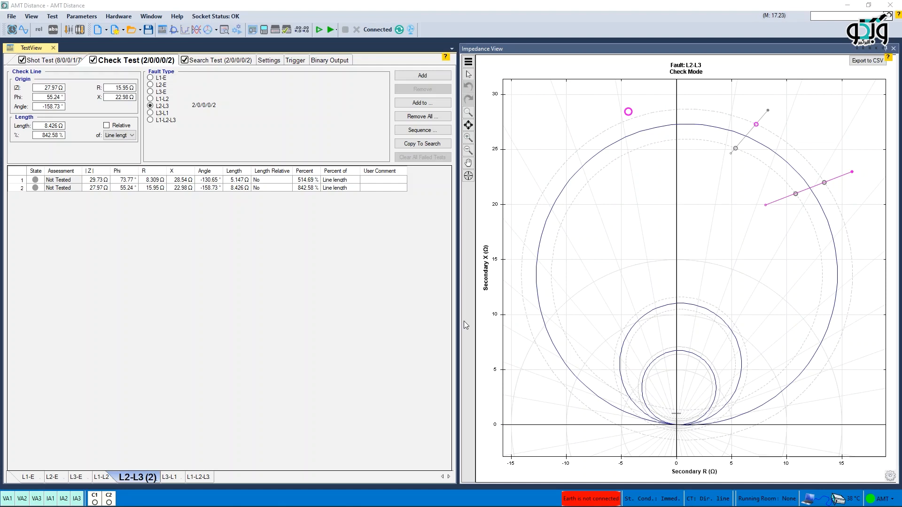
In AMT Distance, deactivate the first three L2-L3 shot test points and disable the whole Check Test.
click(42, 59)
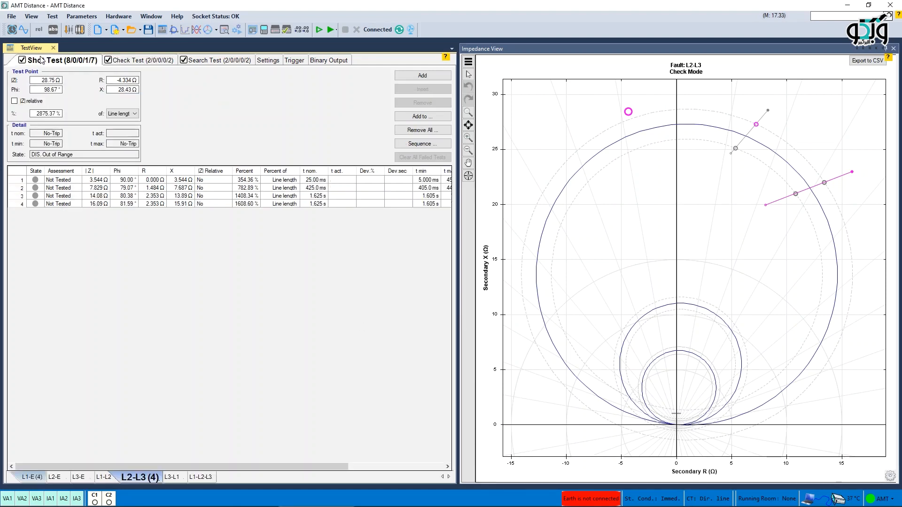
drag(22, 180, 21, 197)
right_click(22, 196)
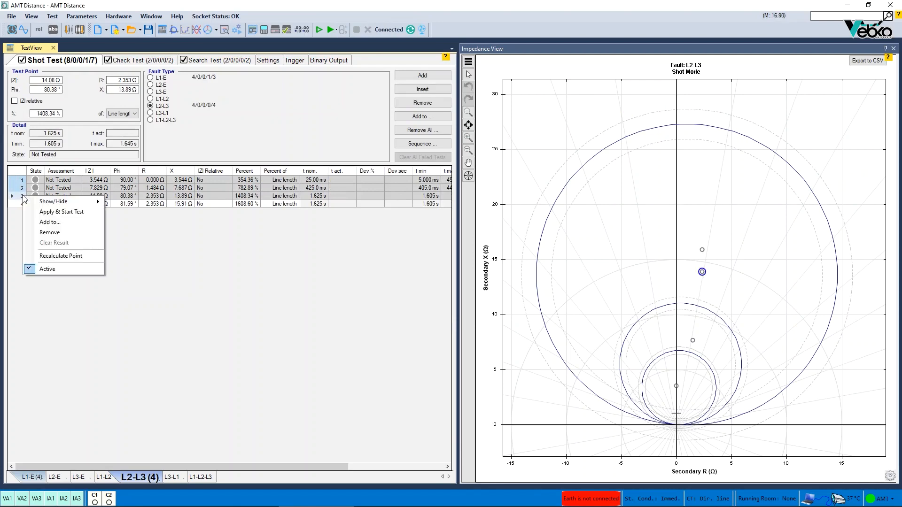
click(49, 276)
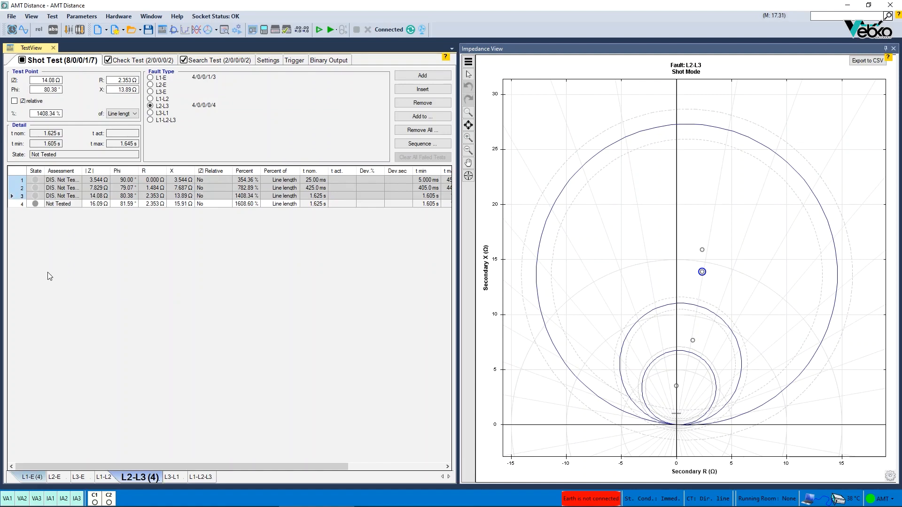
click(140, 60)
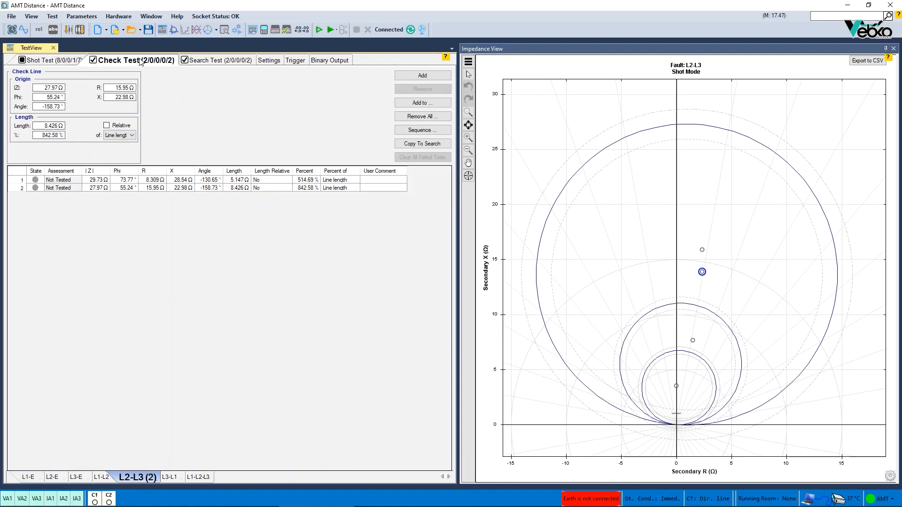
click(93, 61)
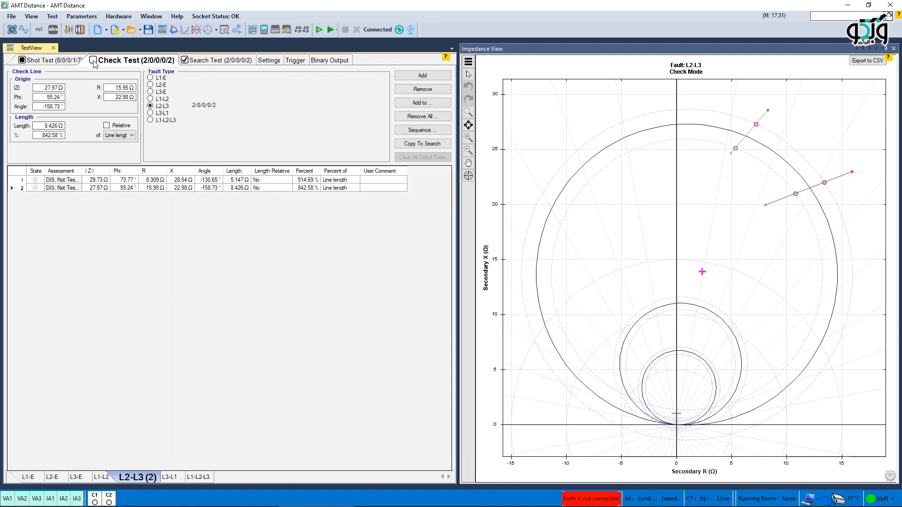
Toggle the active state of L2-L3 shot test points 2 and 3 to reactivate them.
click(56, 61)
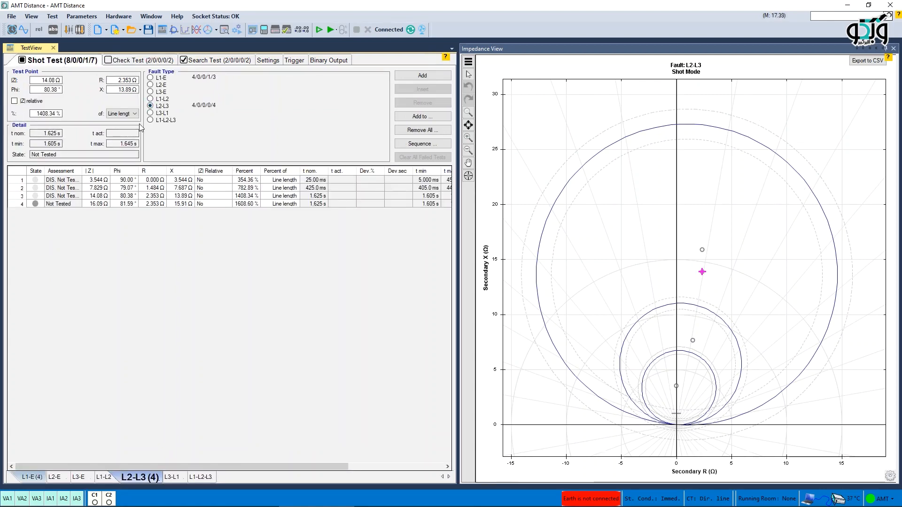
shift+click(23, 188)
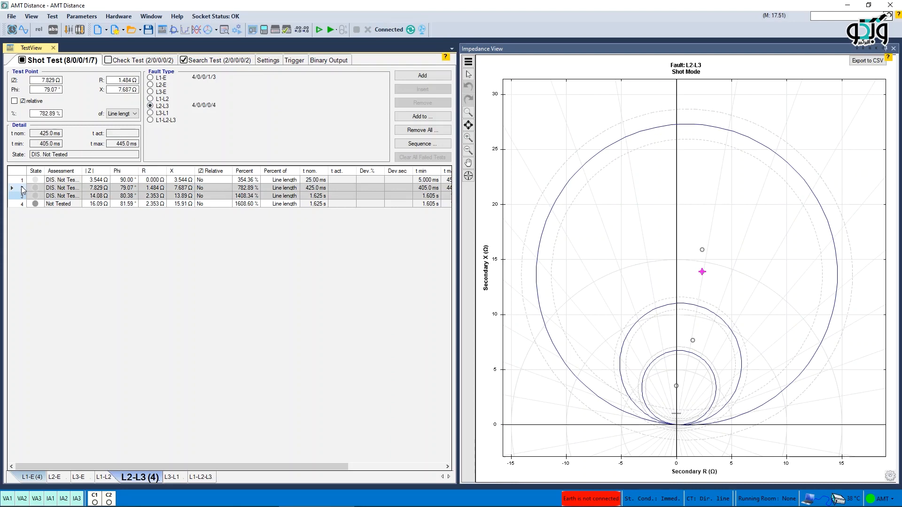
right_click(23, 190)
click(46, 259)
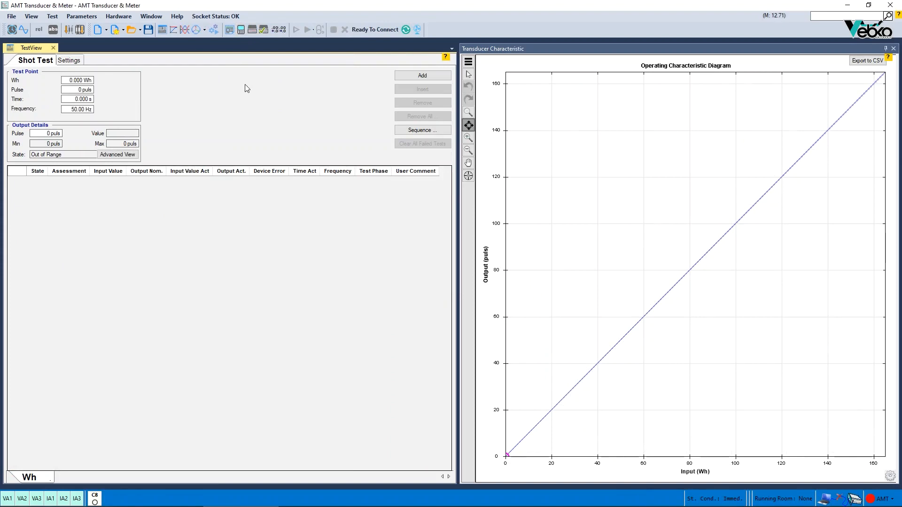
In AMT Transducer & Meter, set the transducer's Pulse Type to Active Low in the test object parameters.
click(241, 29)
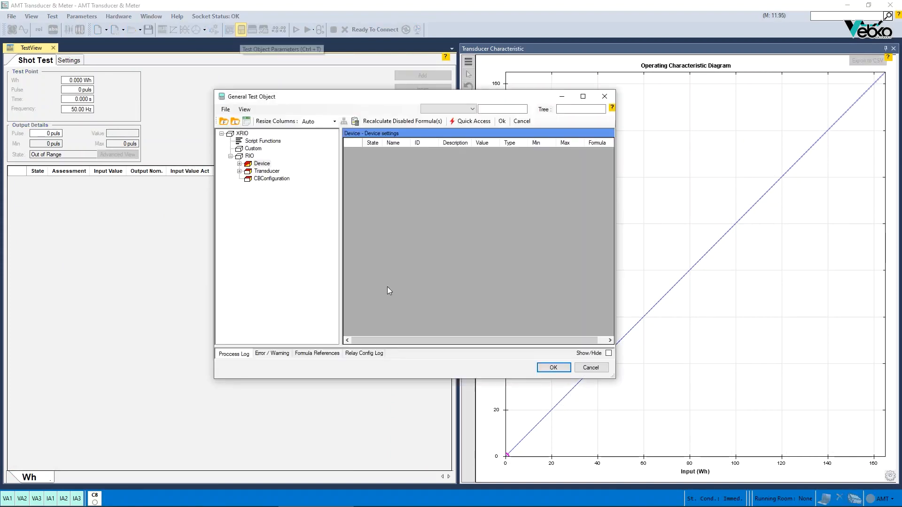
double_click(266, 171)
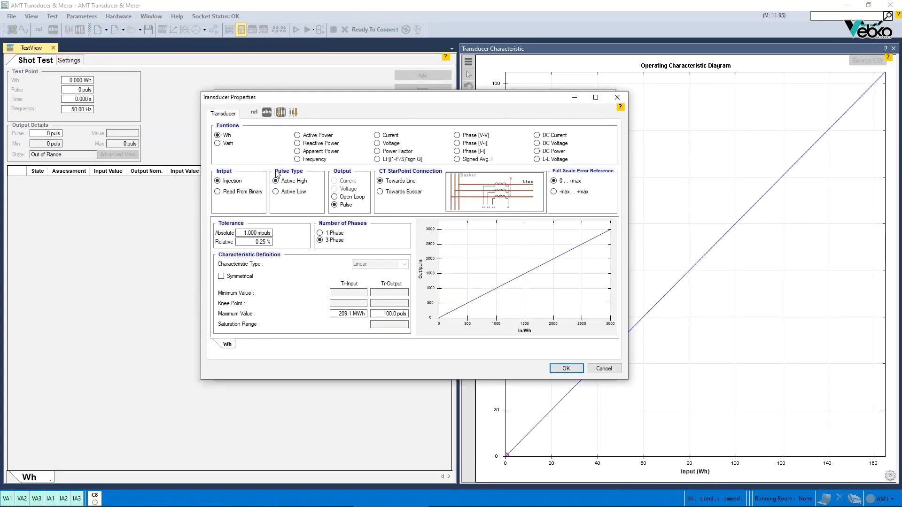
click(282, 195)
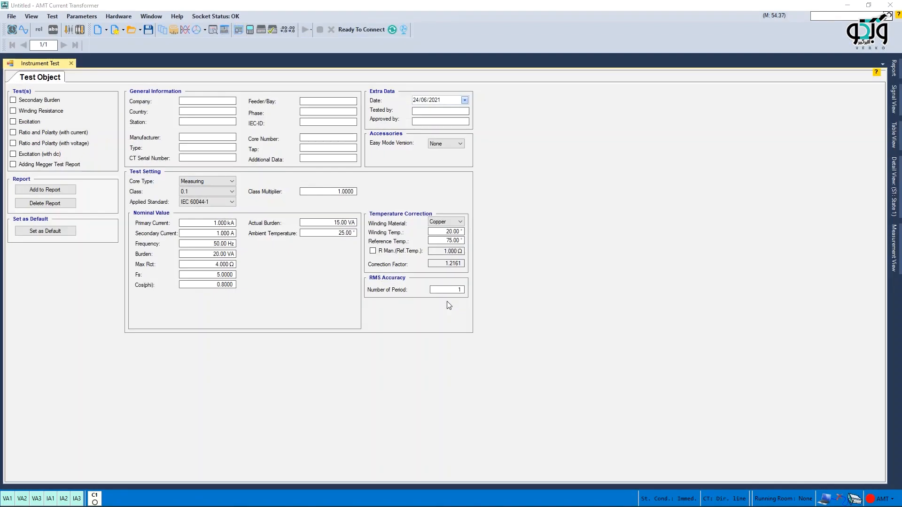
In AMT Current Transformer, add the Winding Resistance and Ratio and Polarity (with voltage) tests, and close the Instrument Test view.
click(71, 63)
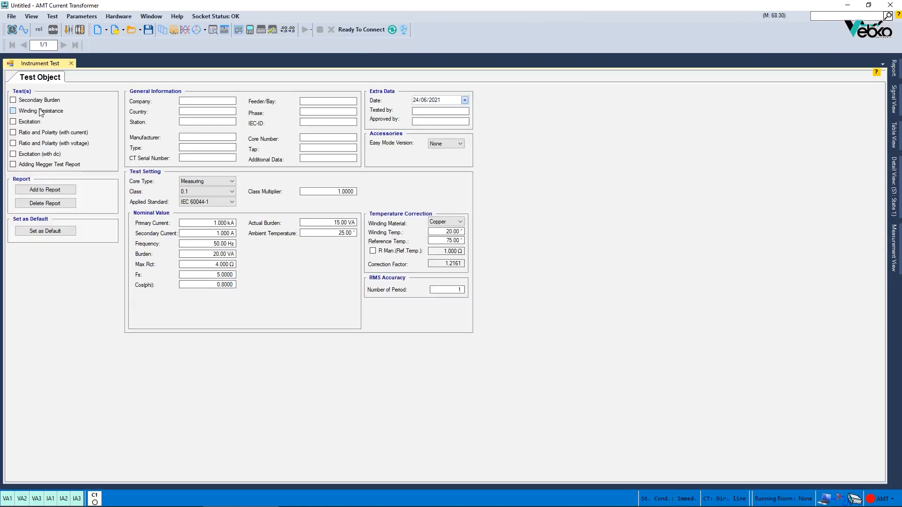
click(41, 113)
click(41, 144)
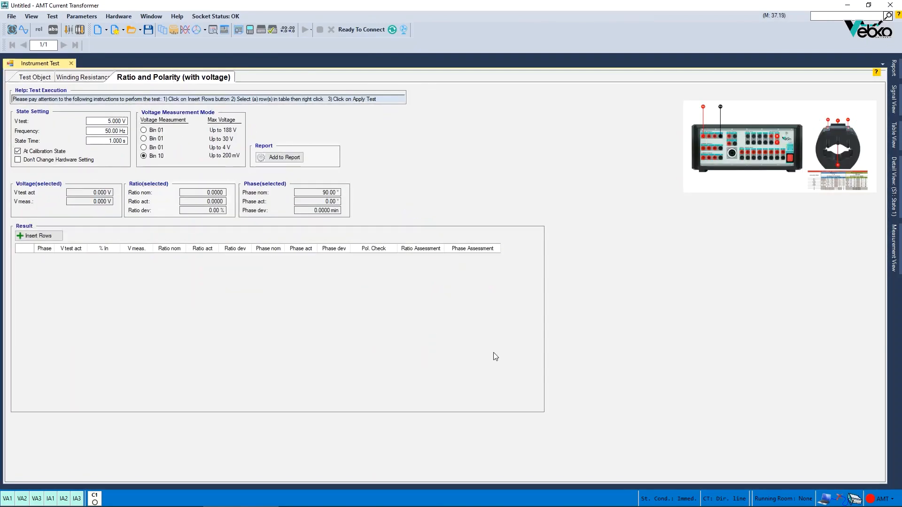
click(71, 63)
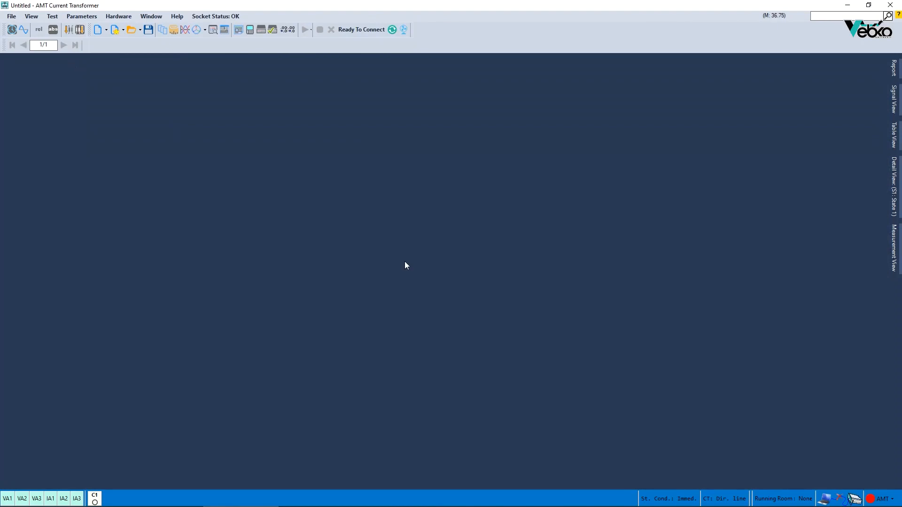
click(41, 78)
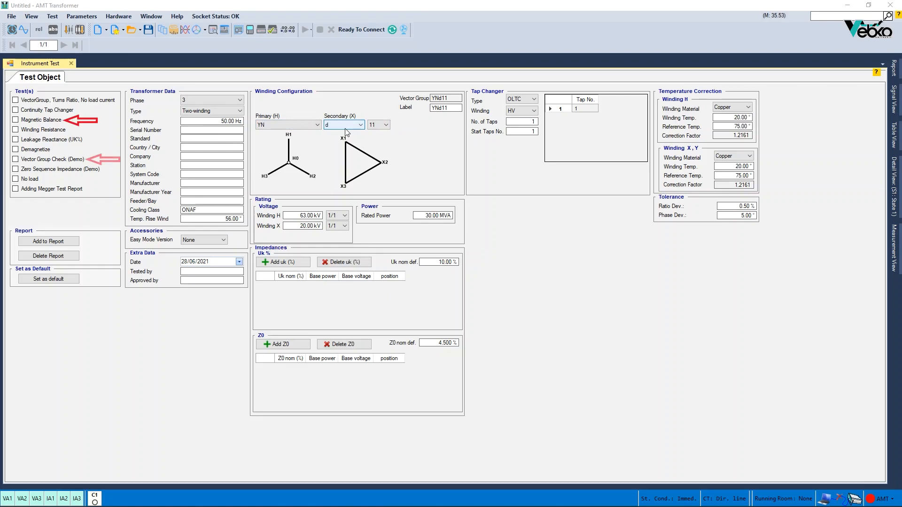
In AMT Transformer, set the primary (H) winding configuration to Y and return it to YN.
click(317, 125)
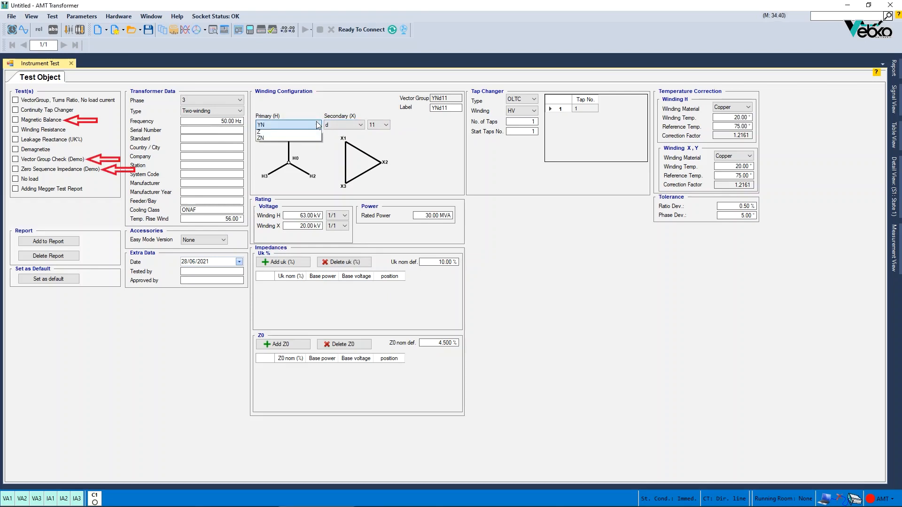
click(283, 140)
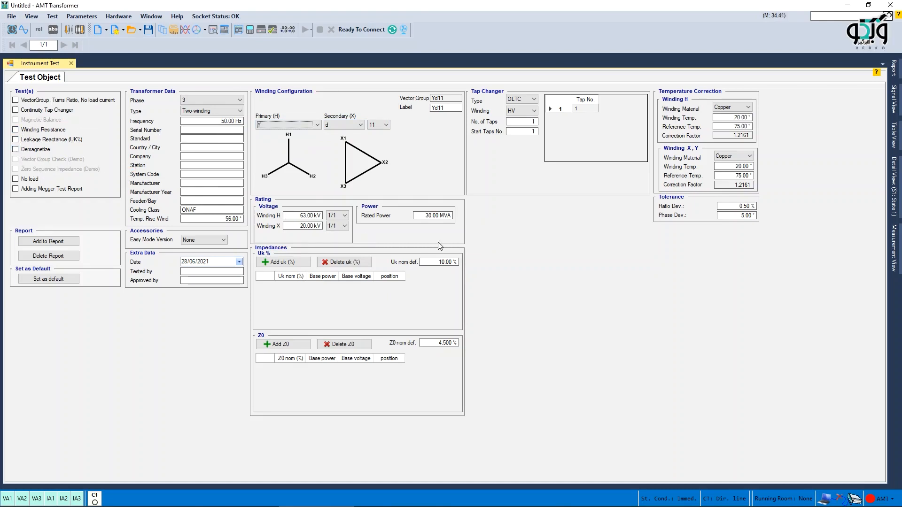
key(Down)
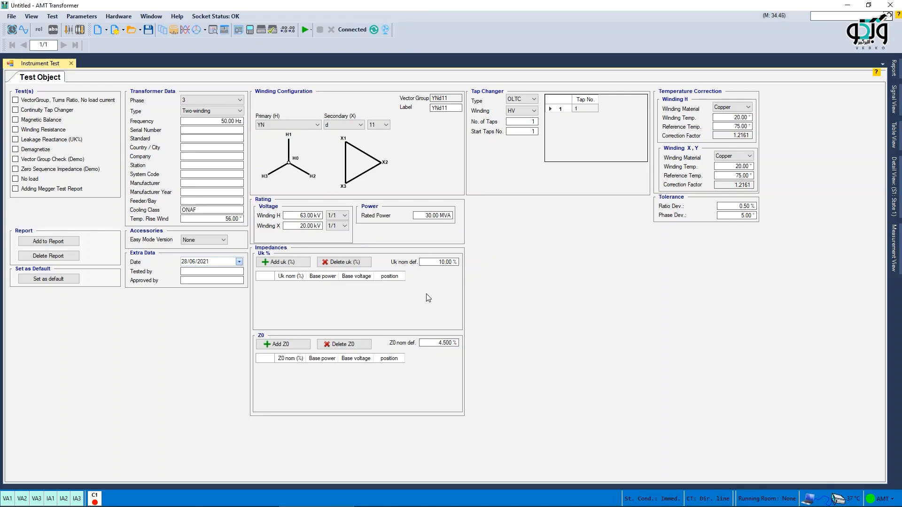
Add the Zero Sequence Impedance (Demo) test to the transformer test object and open its test page.
click(17, 169)
click(94, 78)
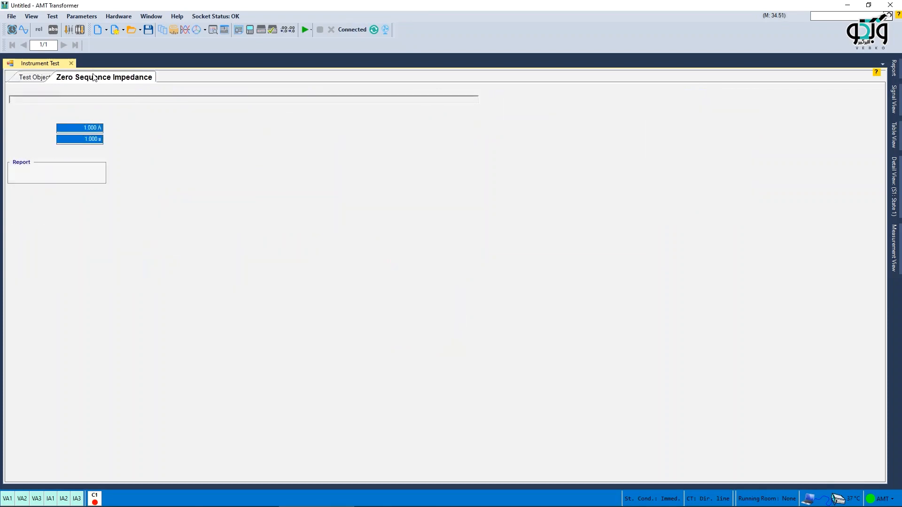
Add a Z0 impedance entry to the transformer test object and set its nominal Z0 to 1.5 %.
click(34, 78)
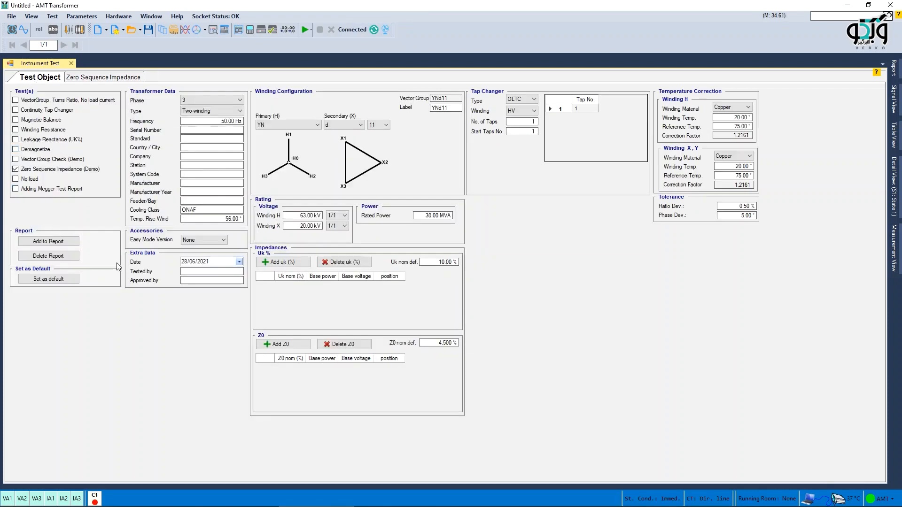
click(277, 348)
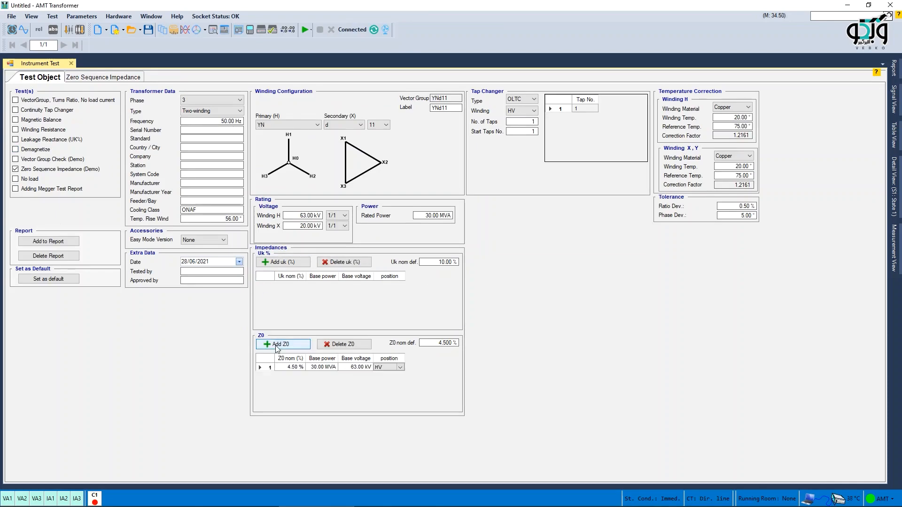
click(299, 369)
text(1.5)
key(Tab)
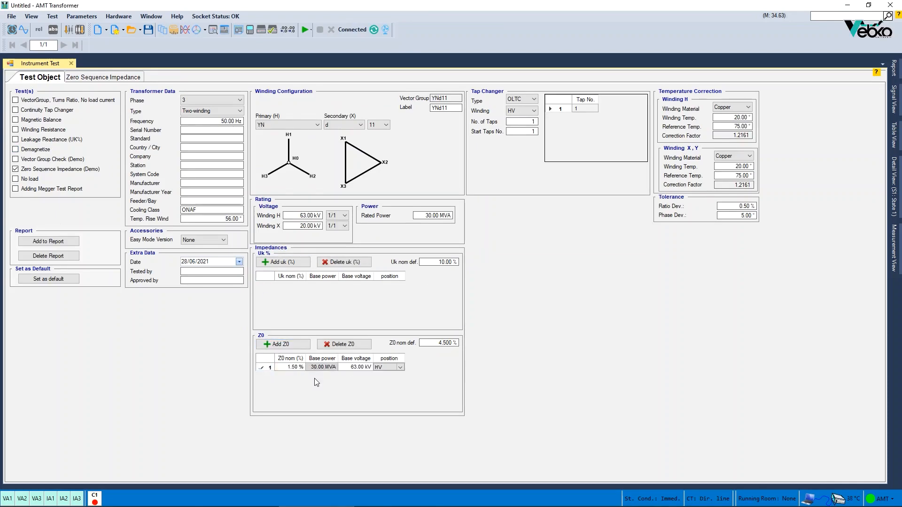
Insert the result row in the Zero Sequence Impedance test and apply the test to that row.
click(99, 77)
click(124, 122)
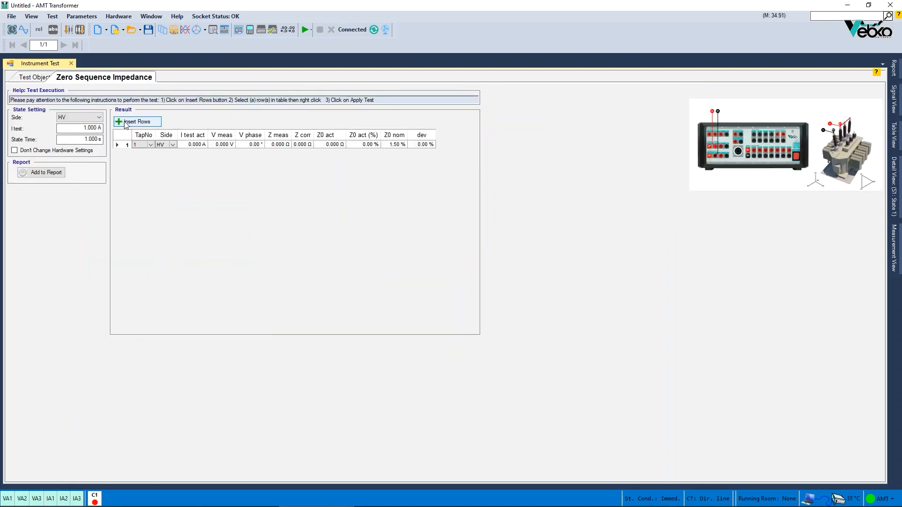
click(120, 145)
right_click(119, 145)
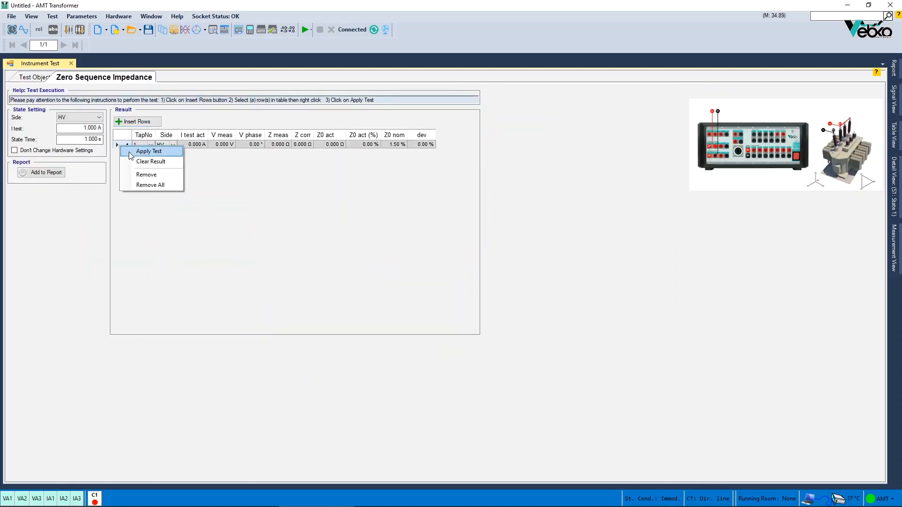
click(149, 151)
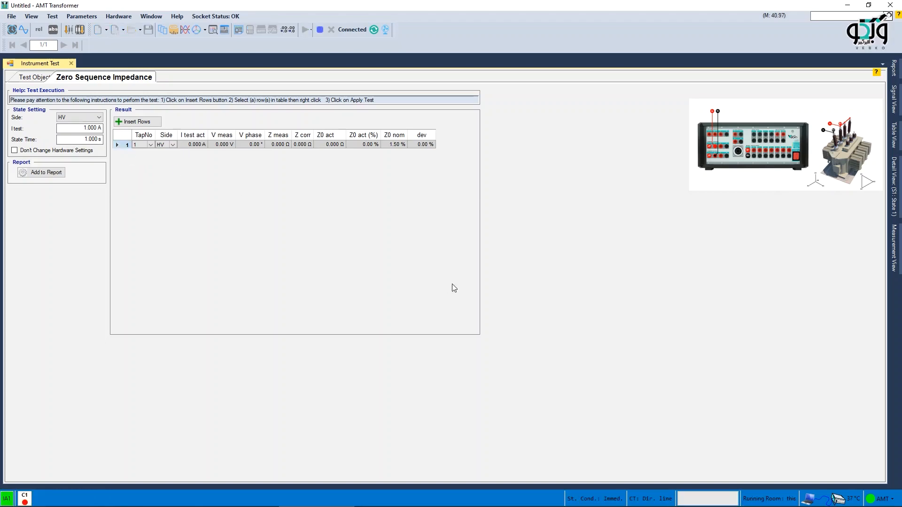